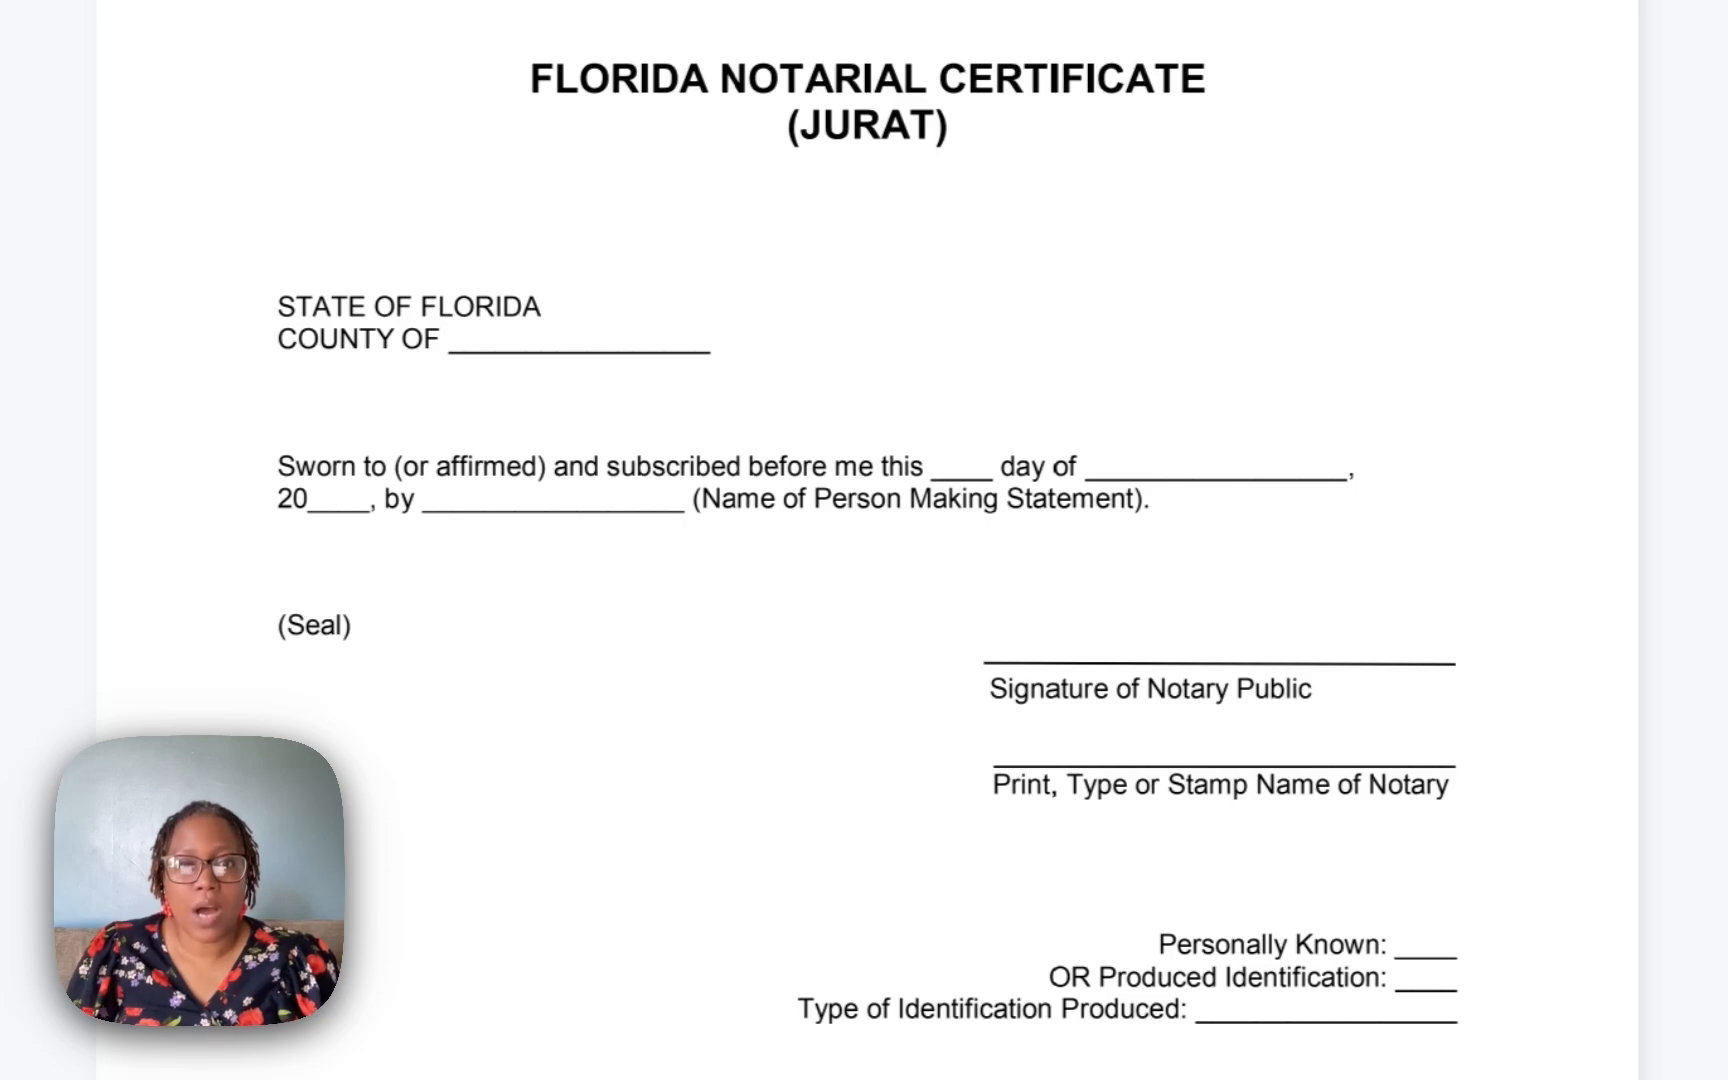
# Add a text box reading Broward and place it on the County of line.
pyautogui.click(835, 598)
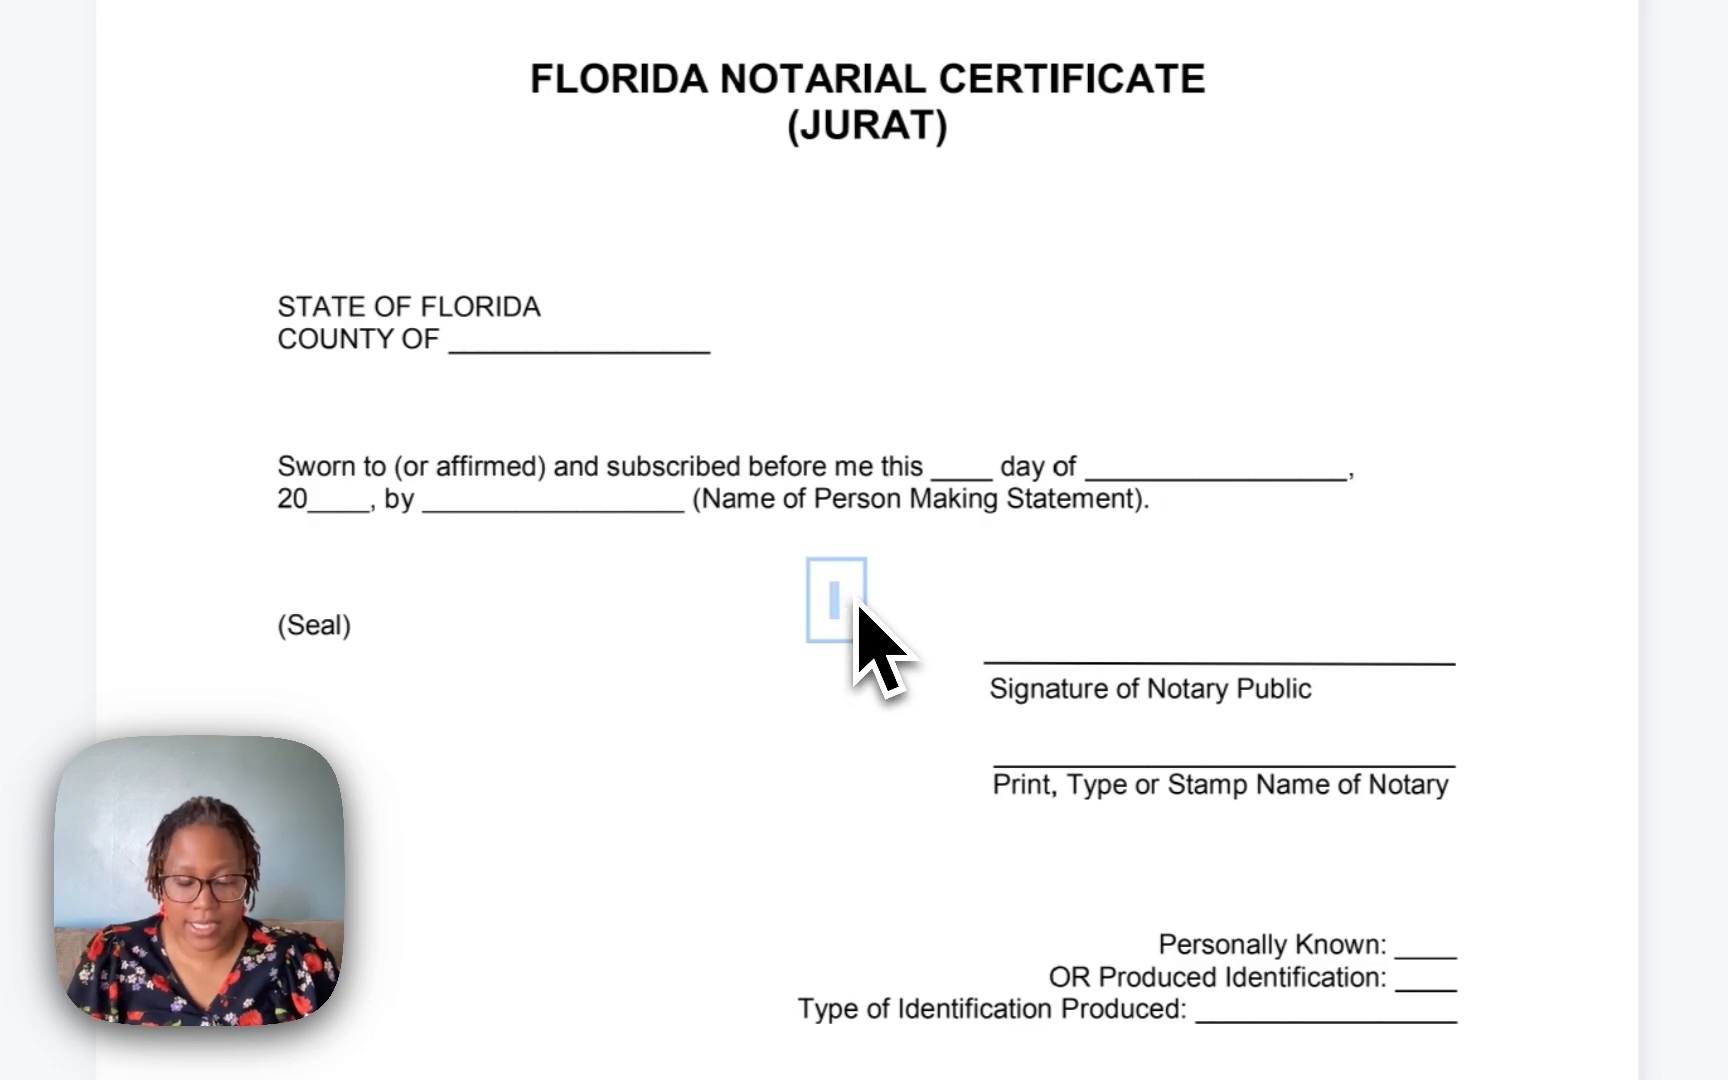
pyautogui.write('Broward')
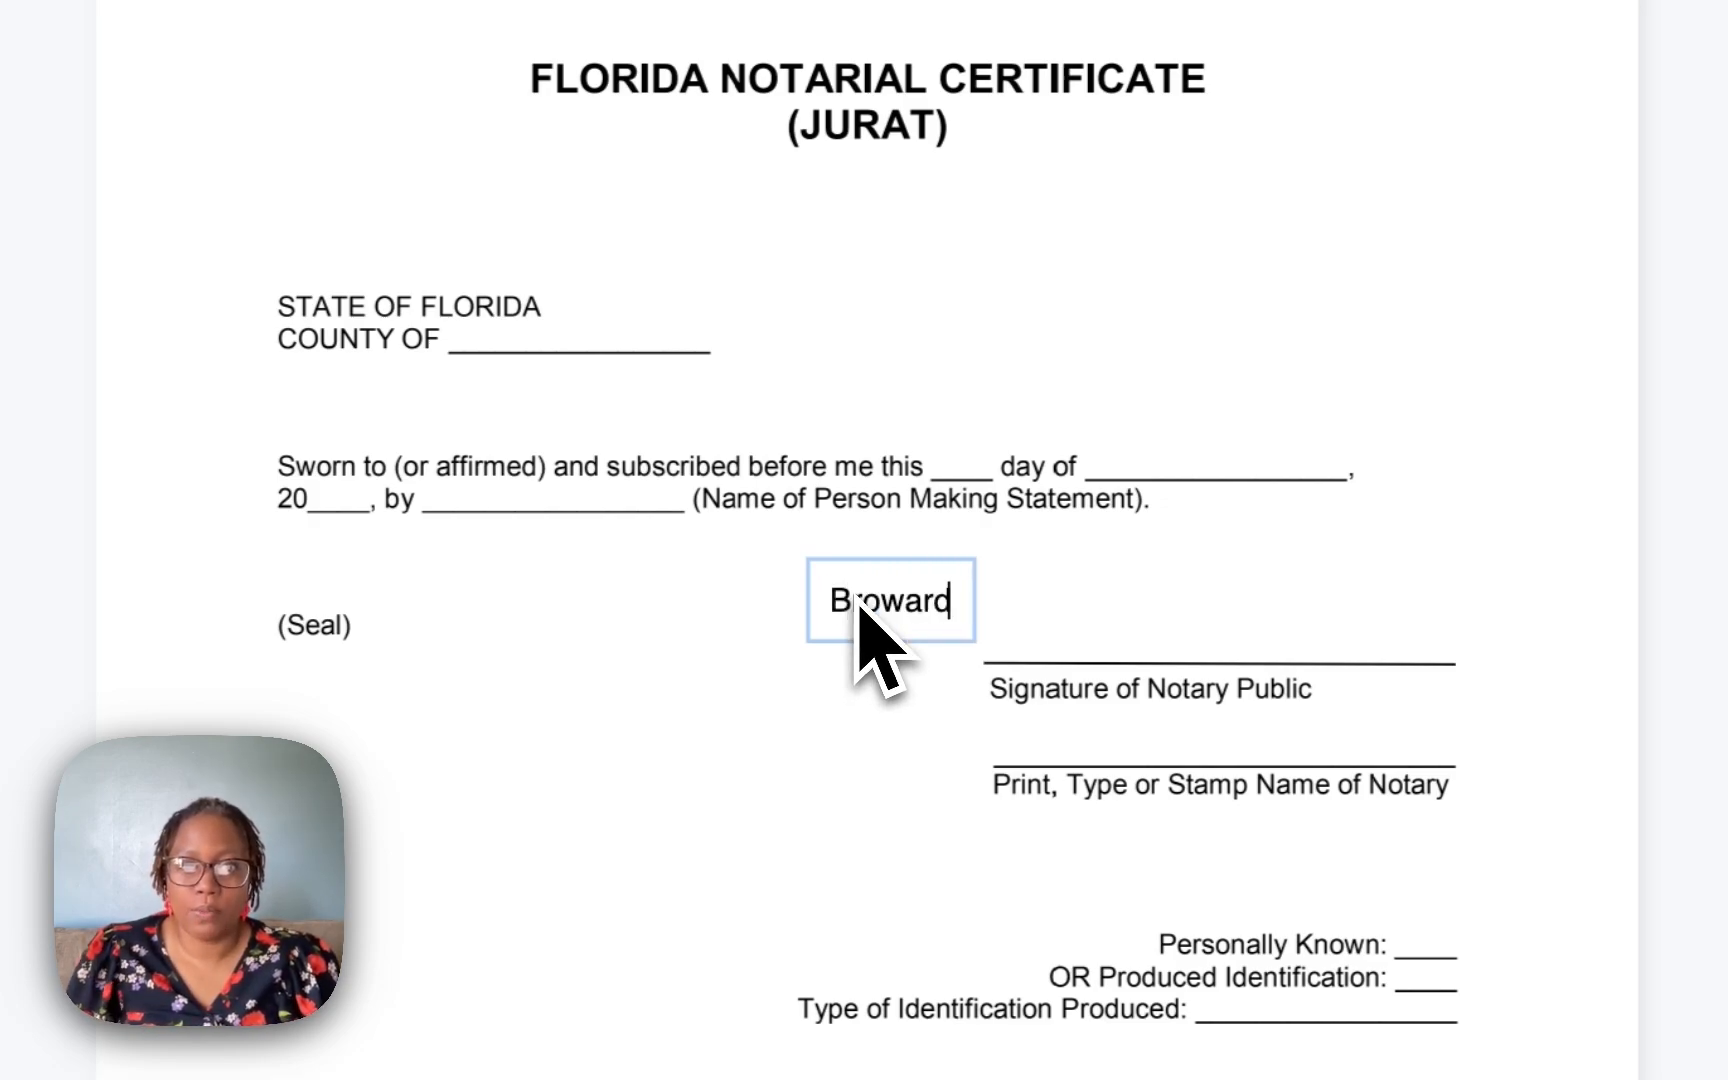
pyautogui.click(853, 683)
pyautogui.moveTo(899, 609); pyautogui.dragTo(540, 347)
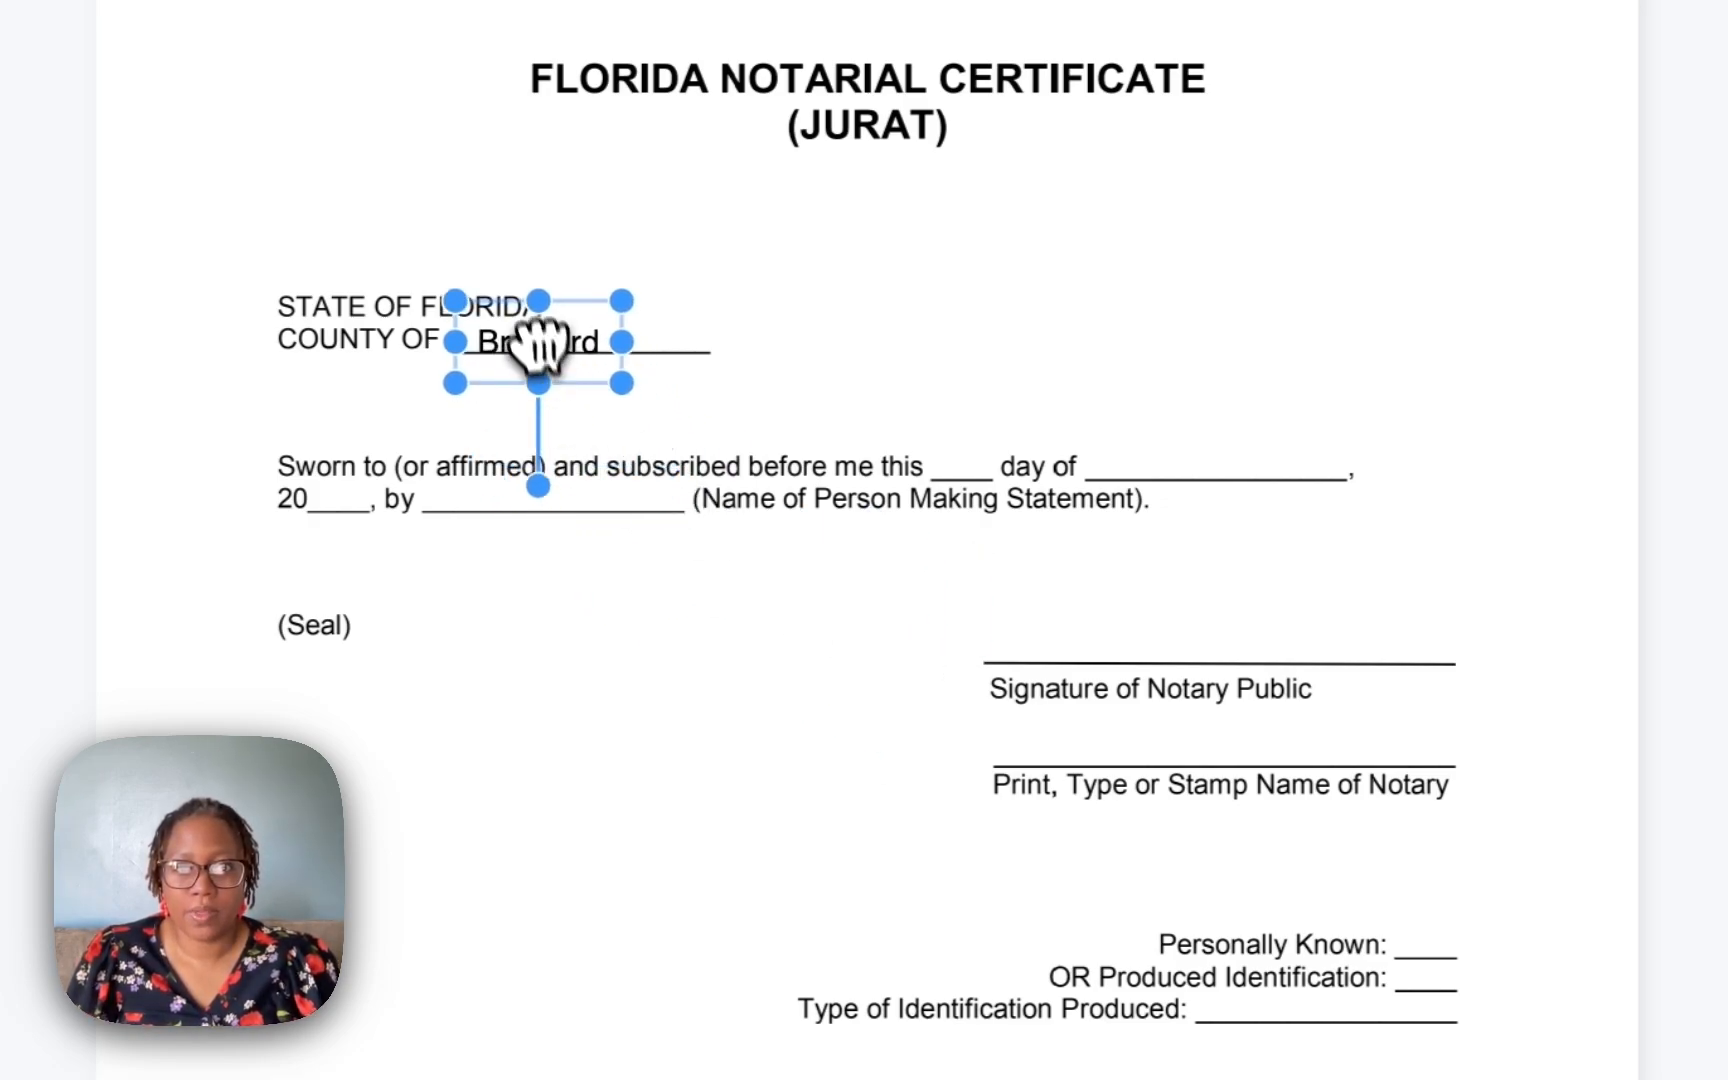
pyautogui.click(598, 424)
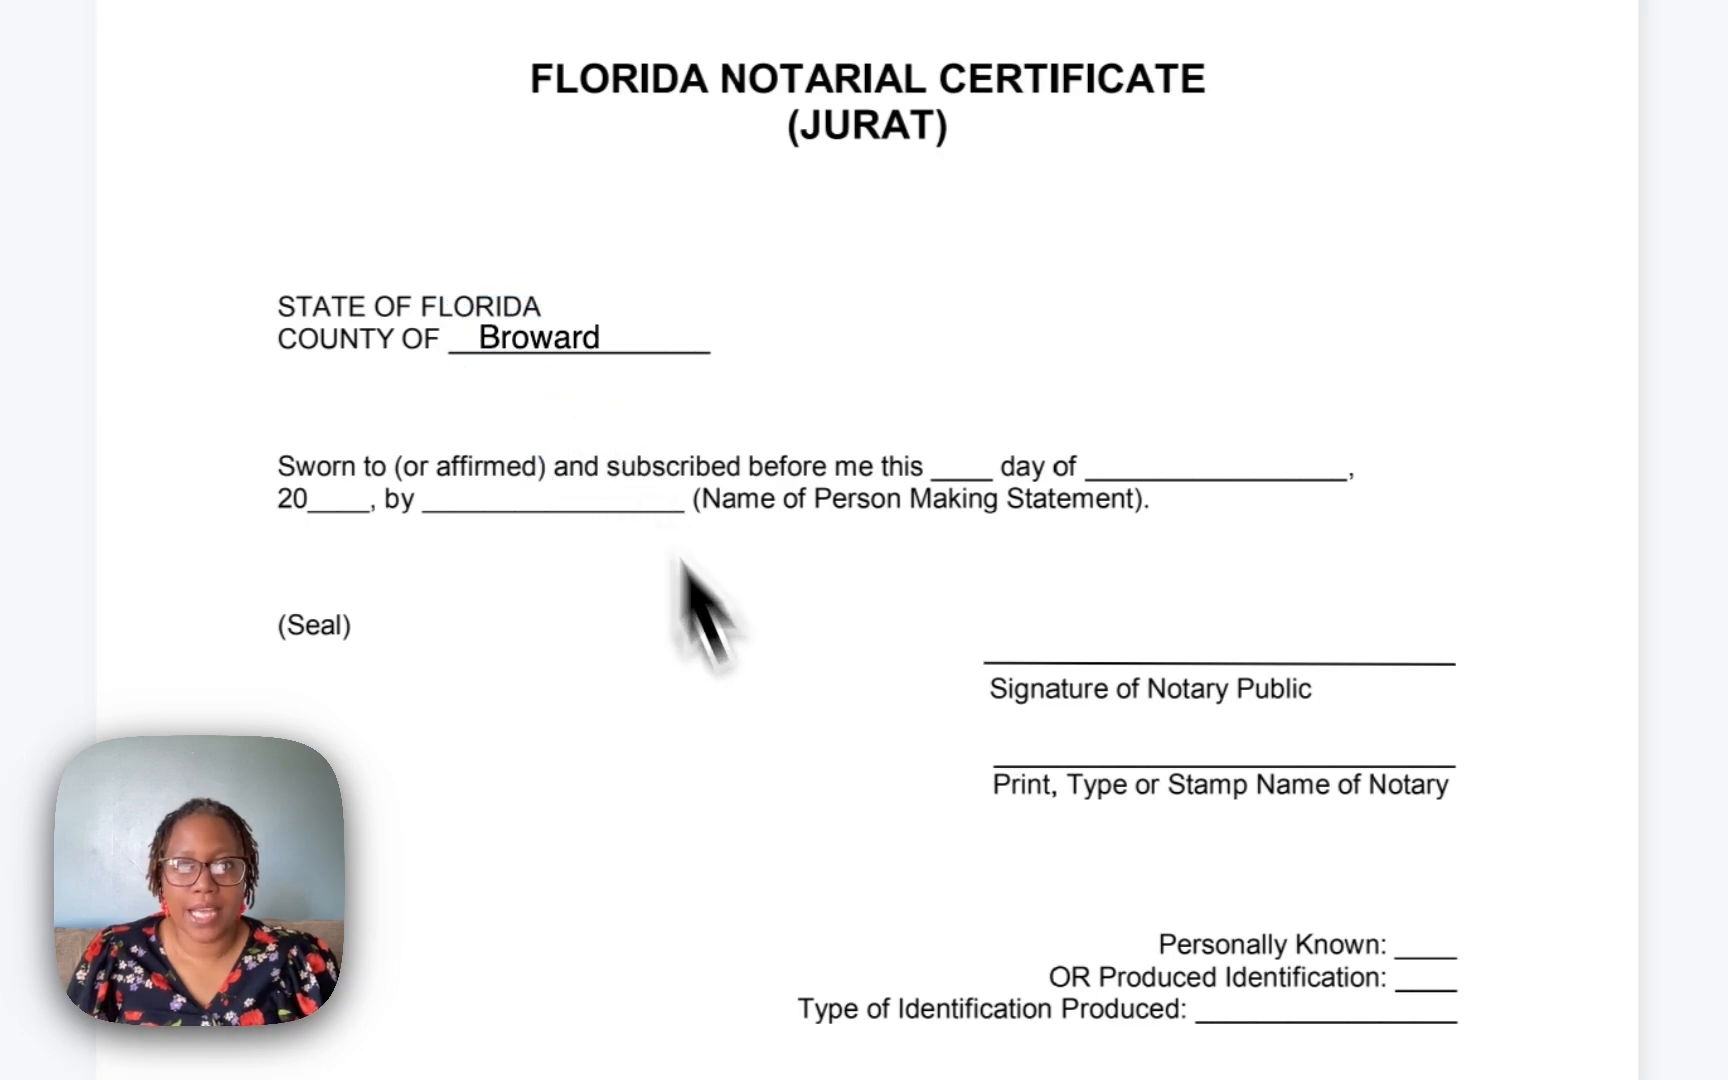
# Add a text box reading 10th and place it on the day blank of the sworn statement.
pyautogui.click(607, 856)
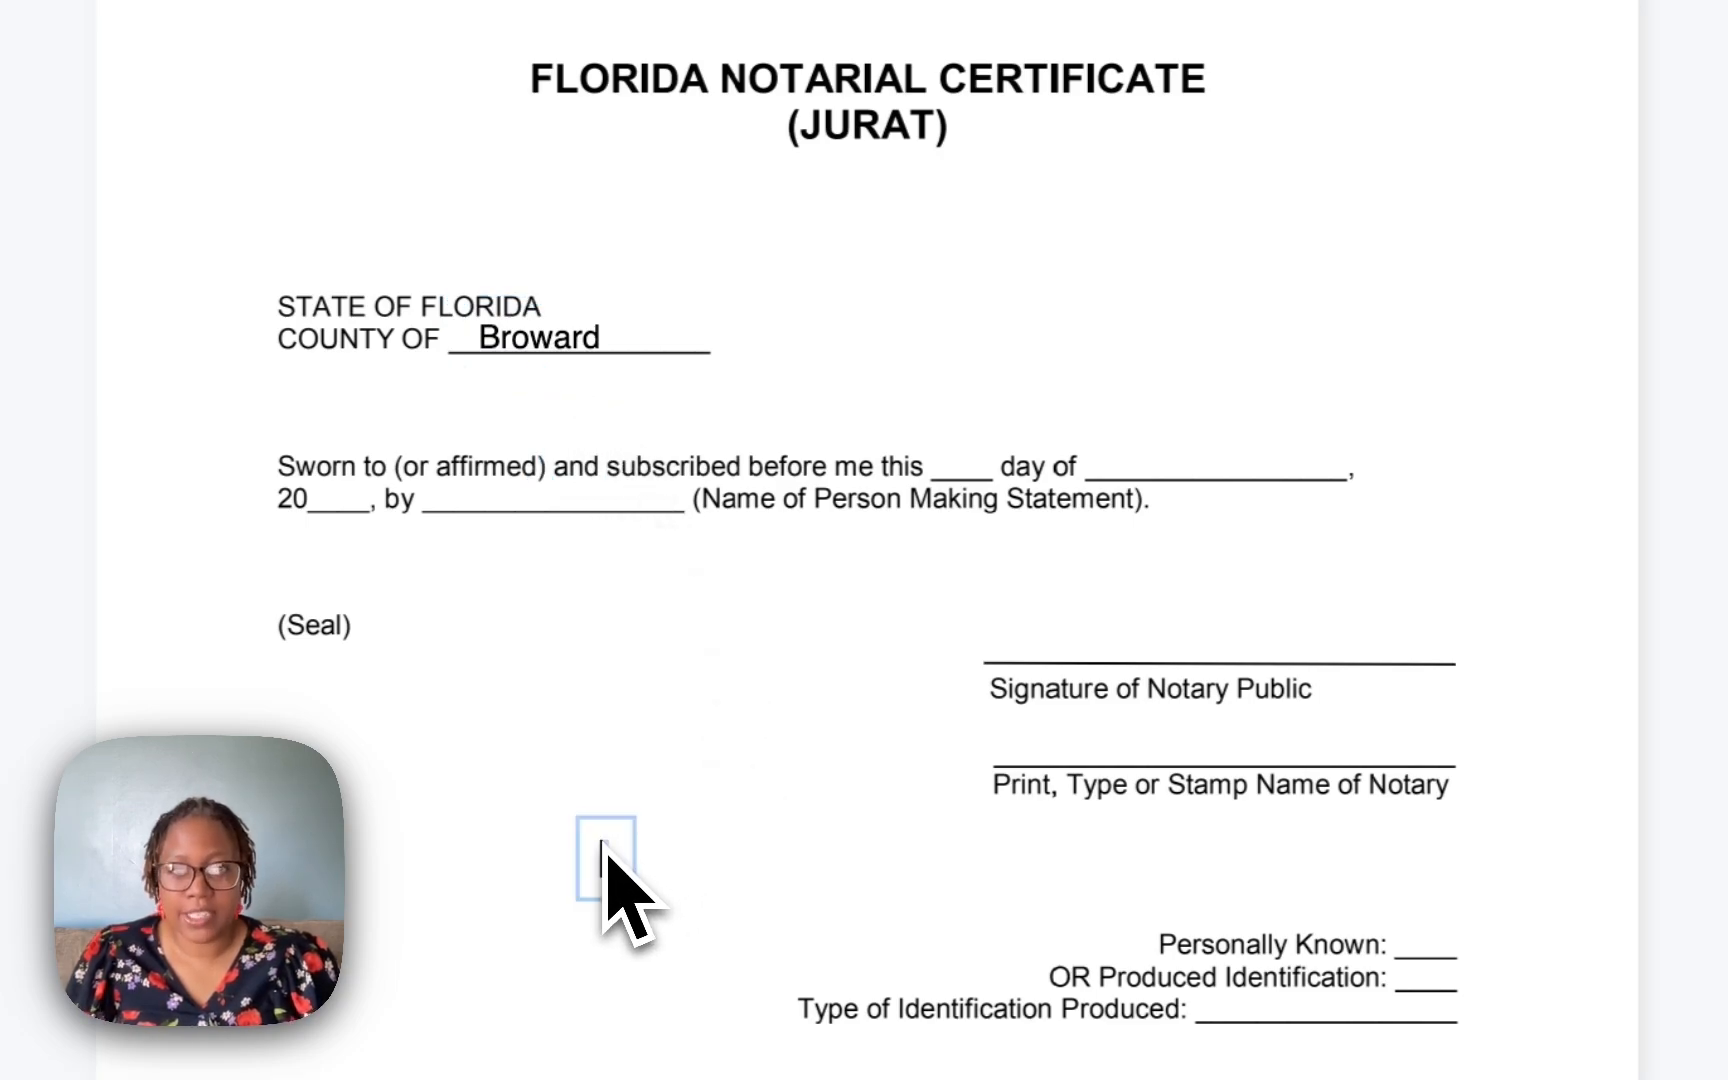
pyautogui.write('10th')
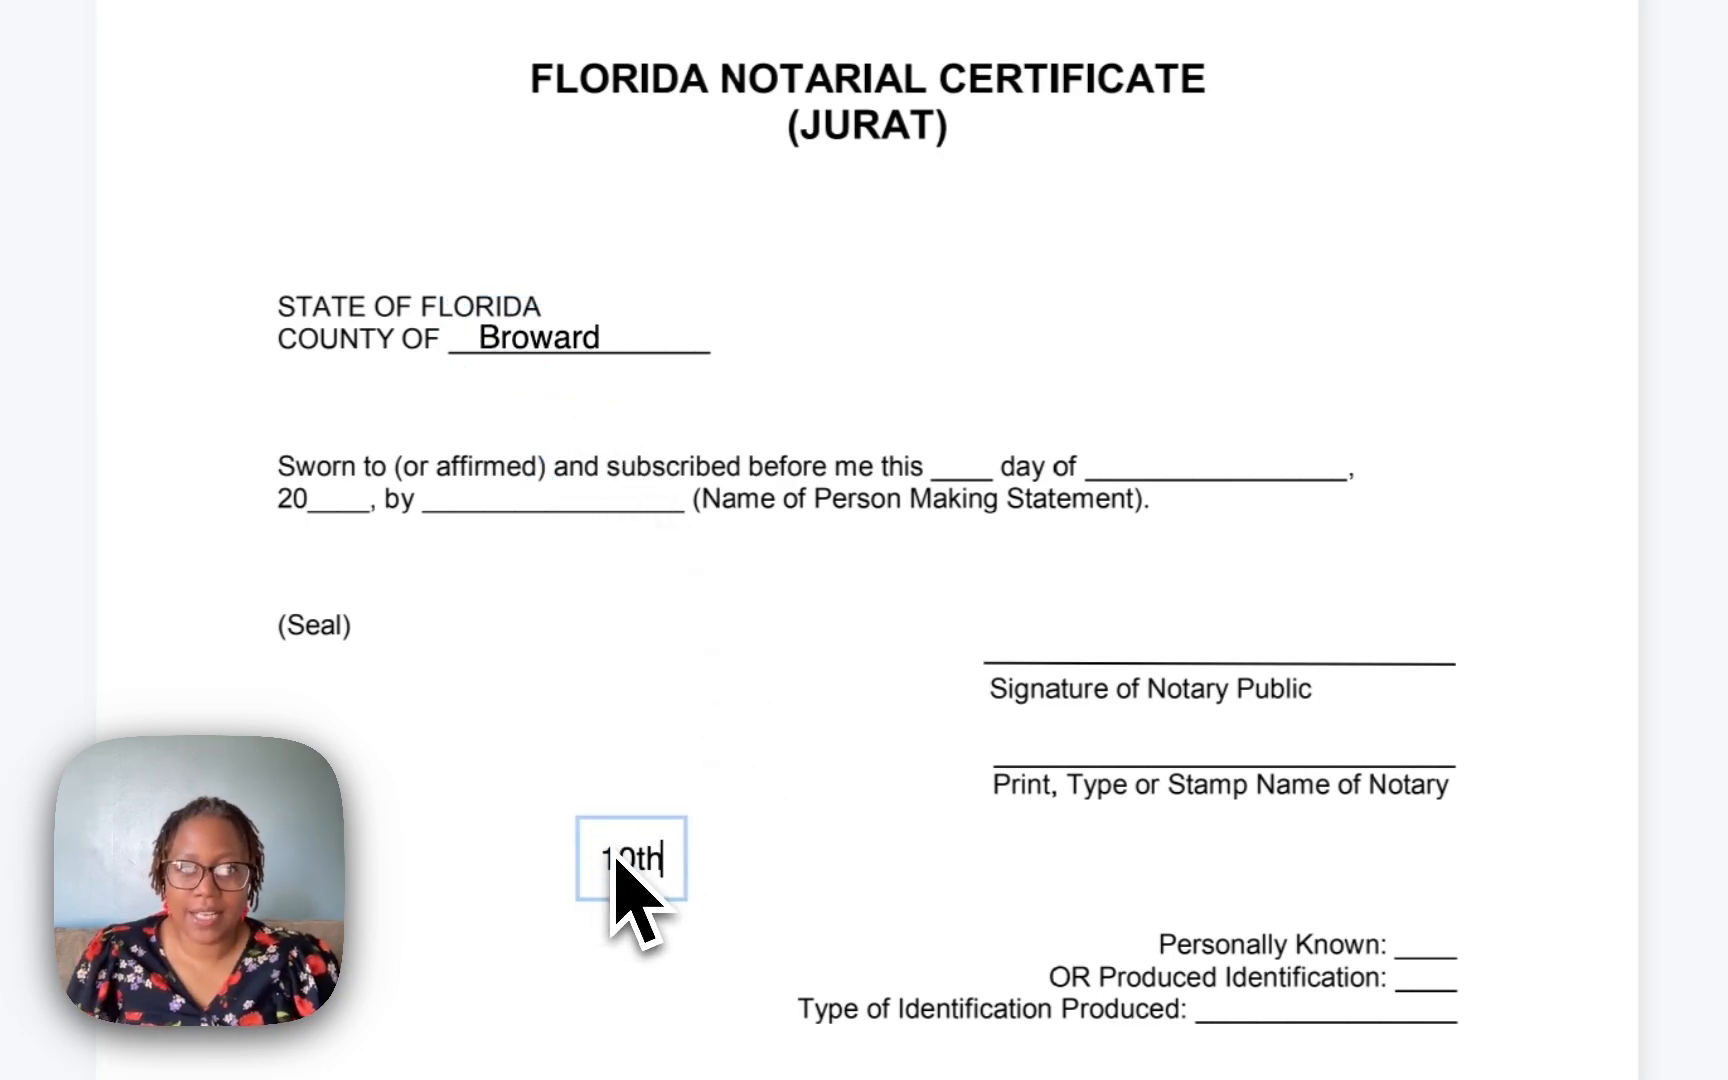
pyautogui.click(617, 949)
pyautogui.moveTo(633, 877); pyautogui.dragTo(960, 482)
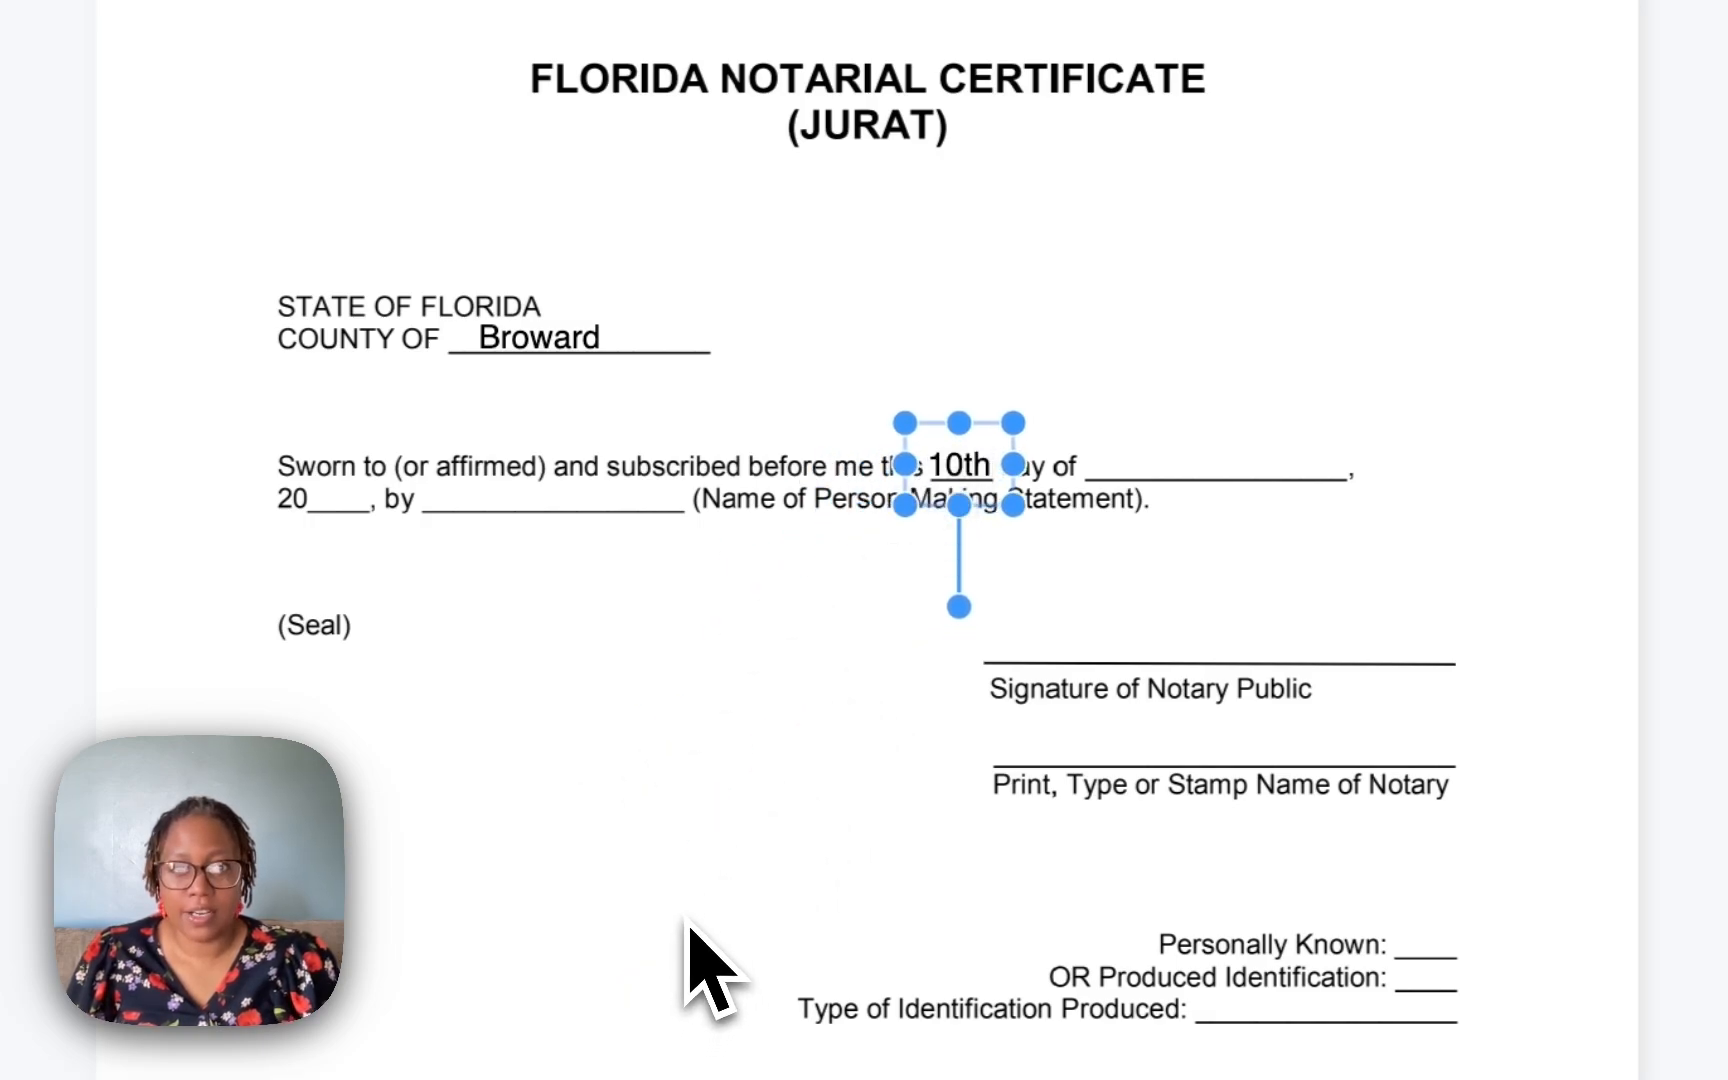
pyautogui.click(855, 797)
# Add a text box reading October and place it on the month blank after day of.
pyautogui.click(728, 752)
pyautogui.write('Ocit')
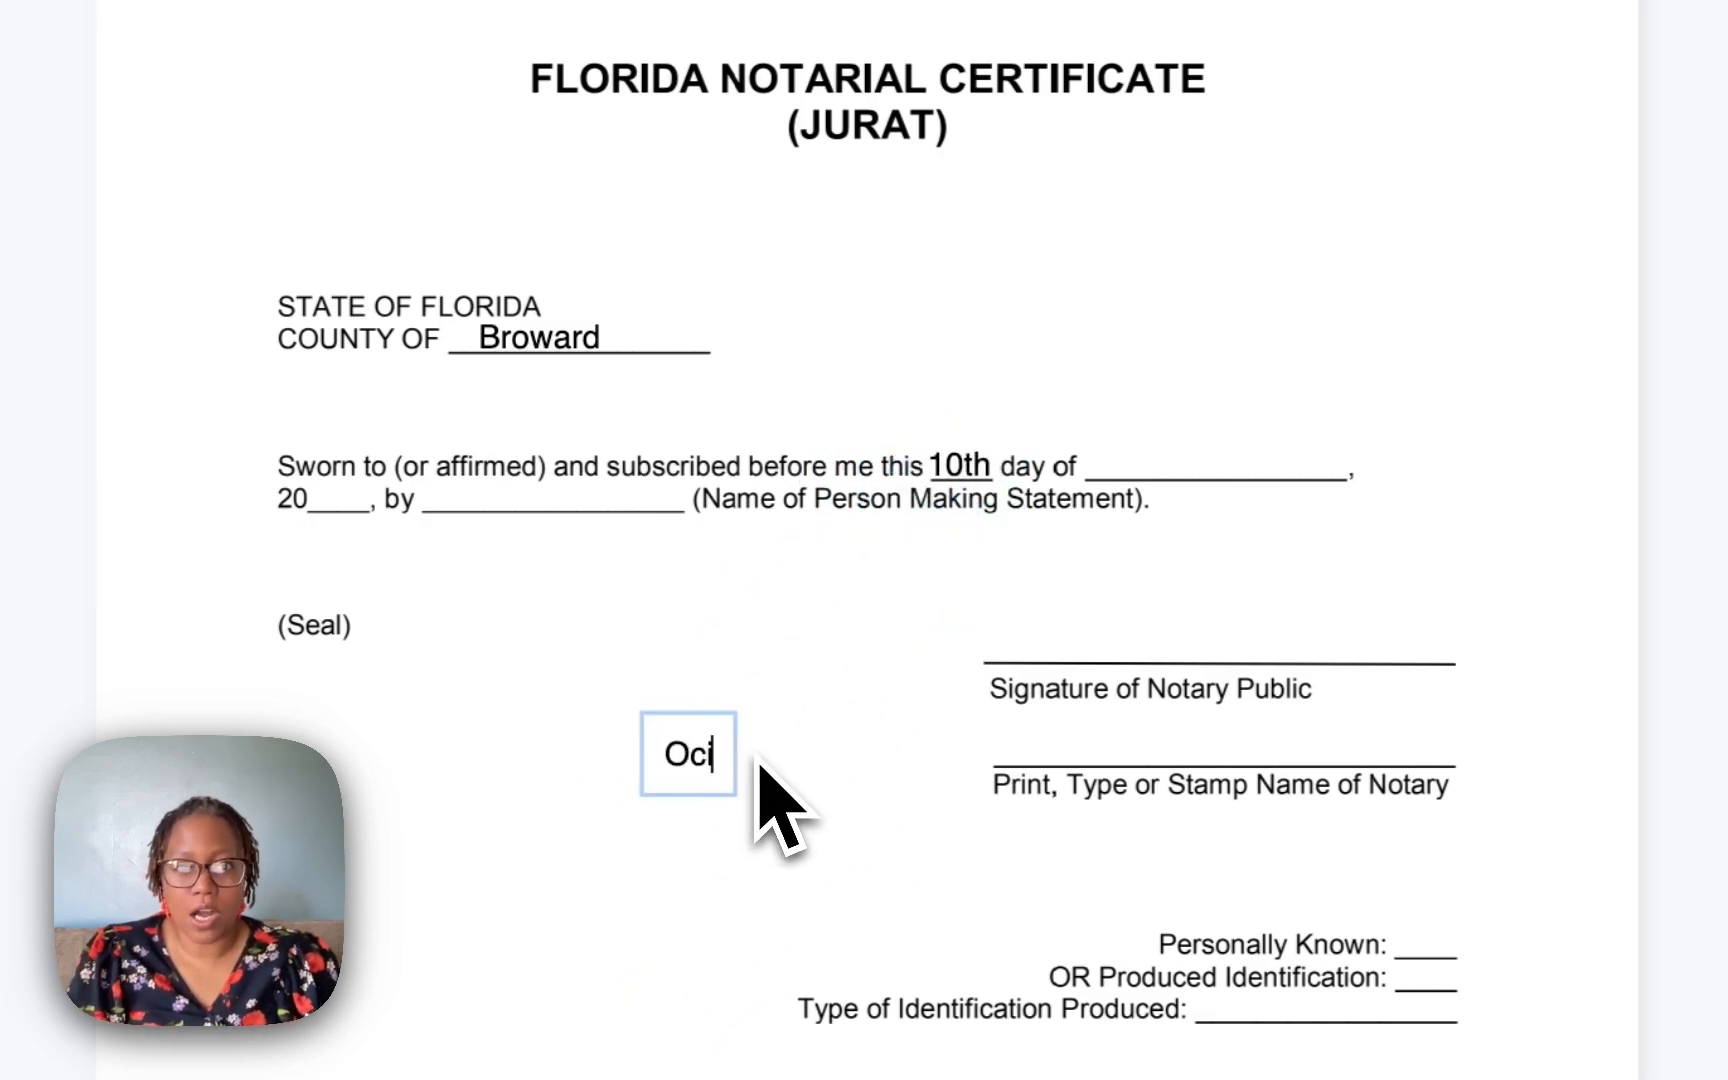
pyautogui.press('BackSpace')
pyautogui.press('BackSpace')
pyautogui.write('tober')
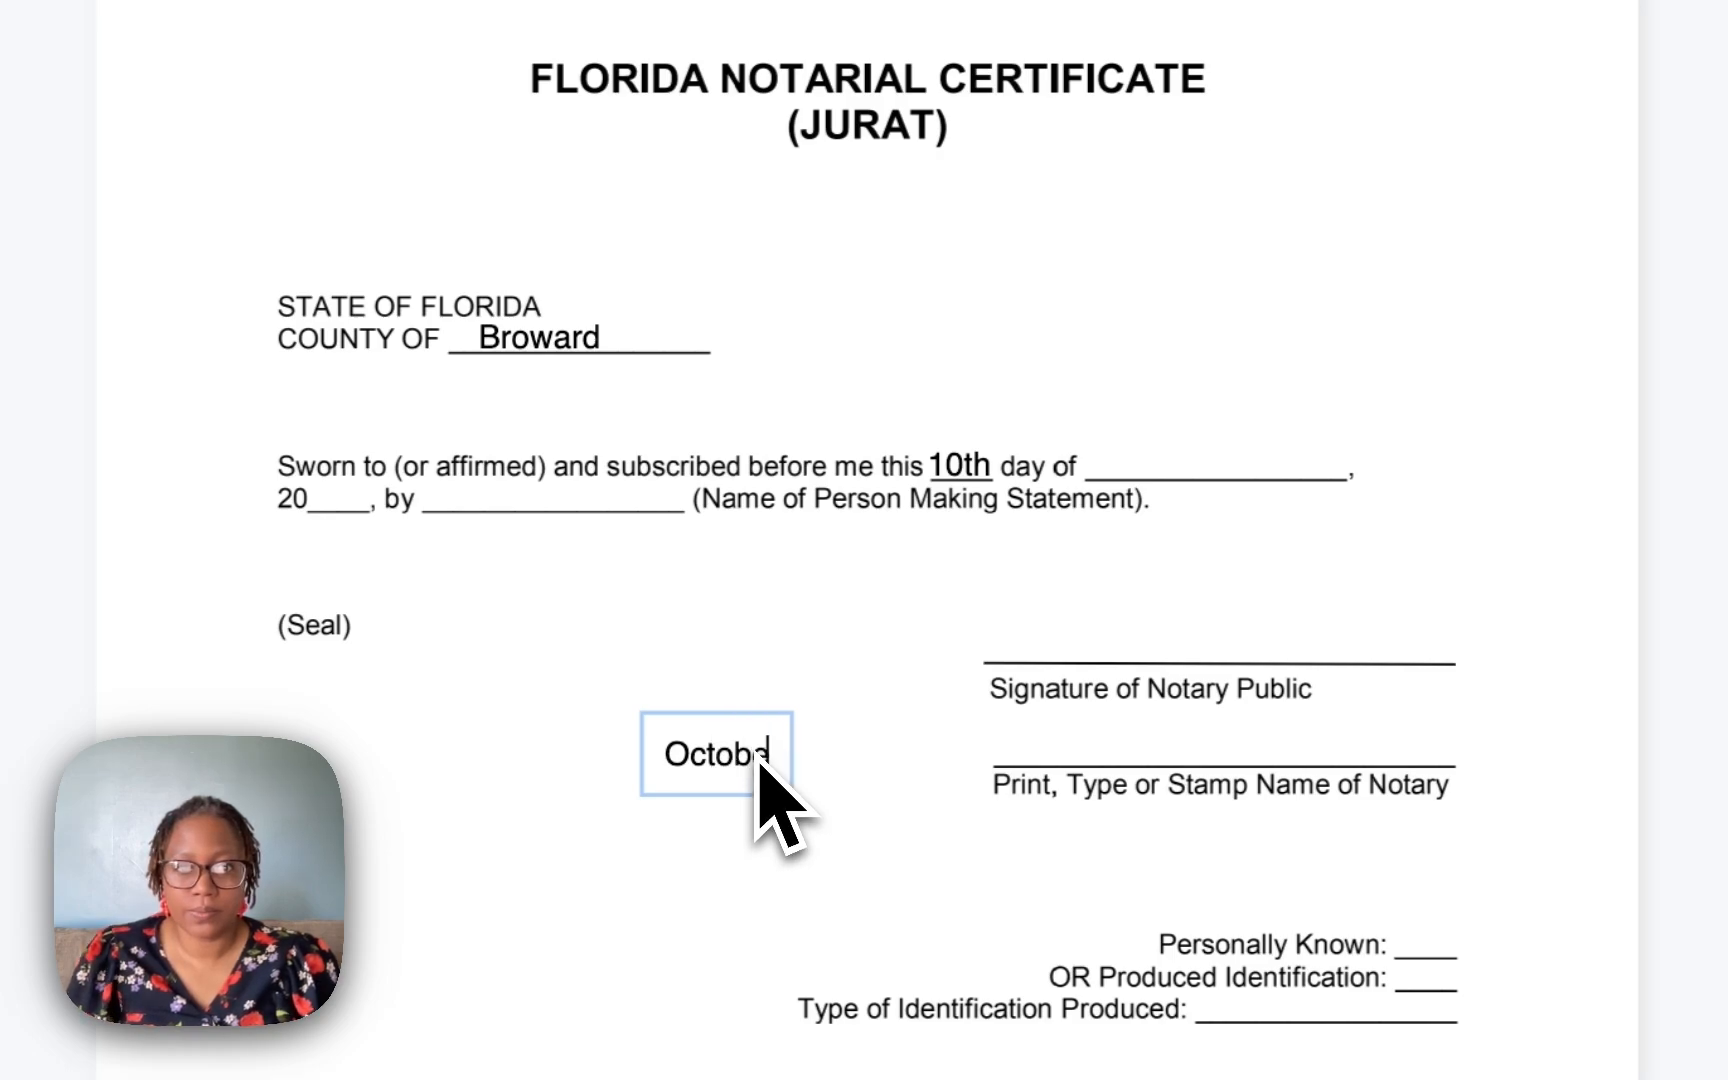
pyautogui.click(713, 837)
pyautogui.moveTo(725, 758); pyautogui.dragTo(1186, 441)
pyautogui.click(785, 755)
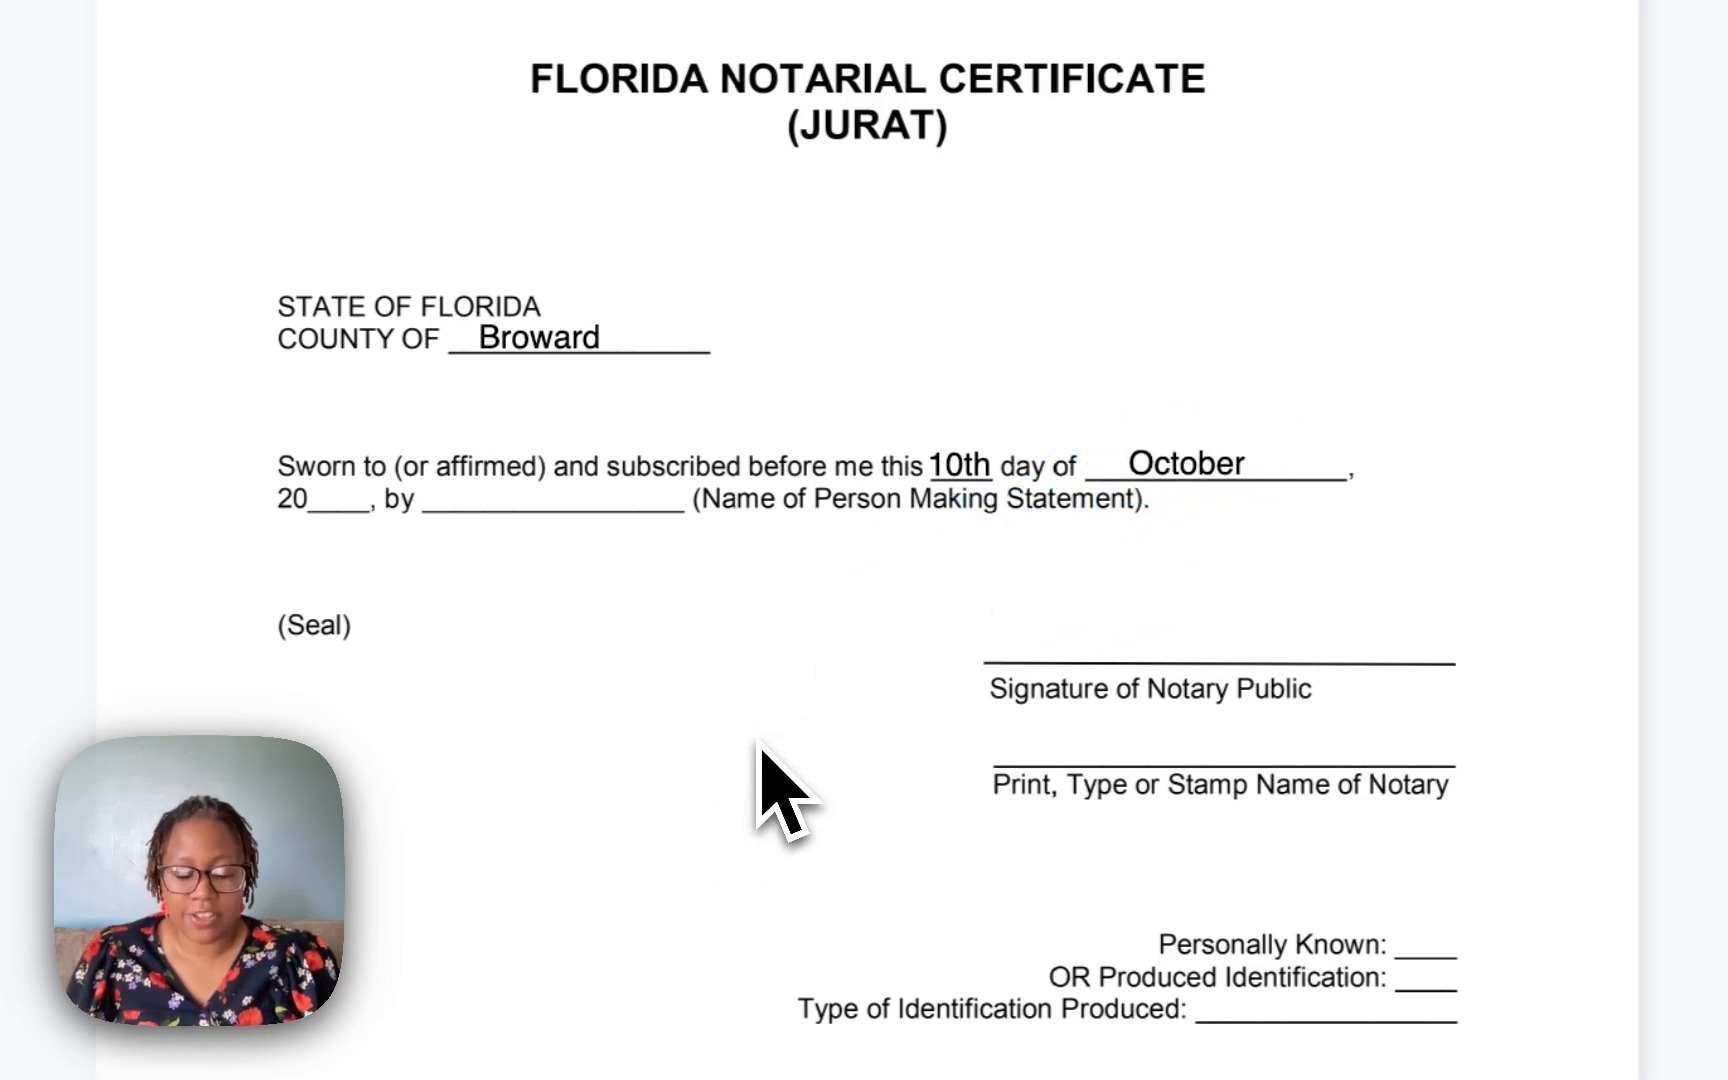
# Add a text box reading 25 and place it on the year blank after 20.
pyautogui.click(778, 760)
pyautogui.write('25')
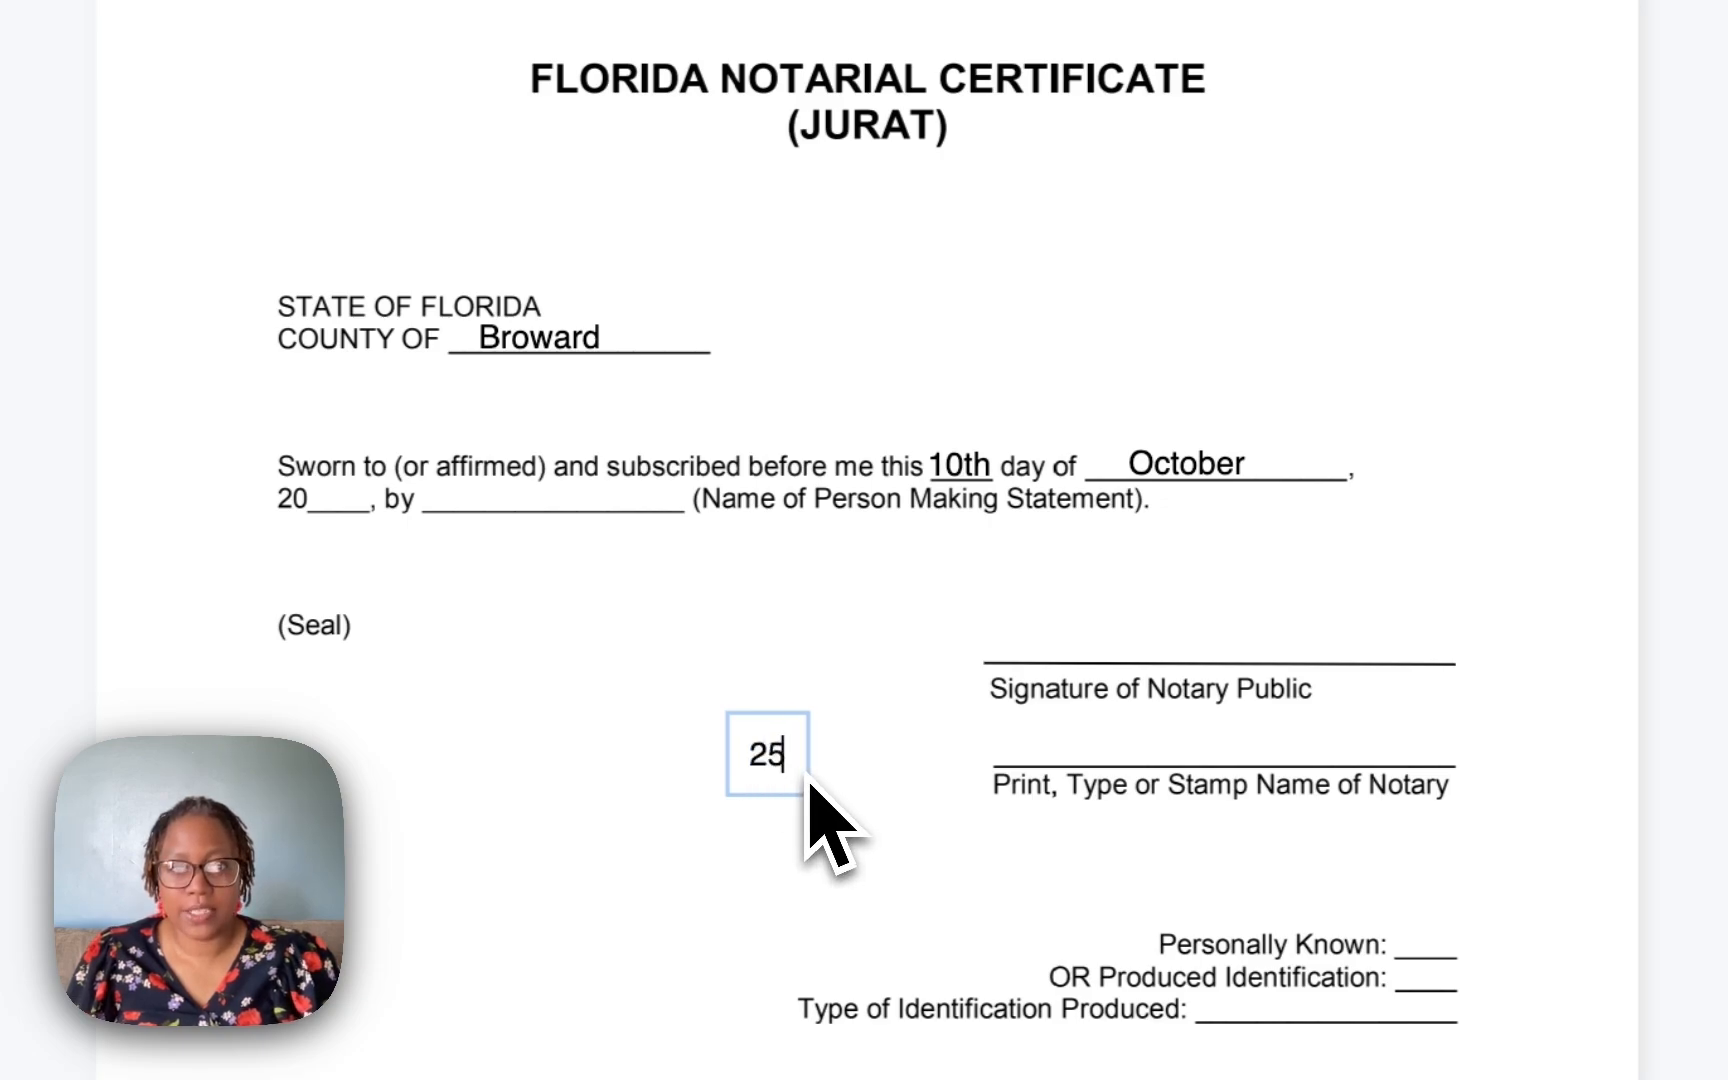
pyautogui.click(781, 793)
pyautogui.moveTo(782, 793); pyautogui.dragTo(345, 494)
pyautogui.click(556, 615)
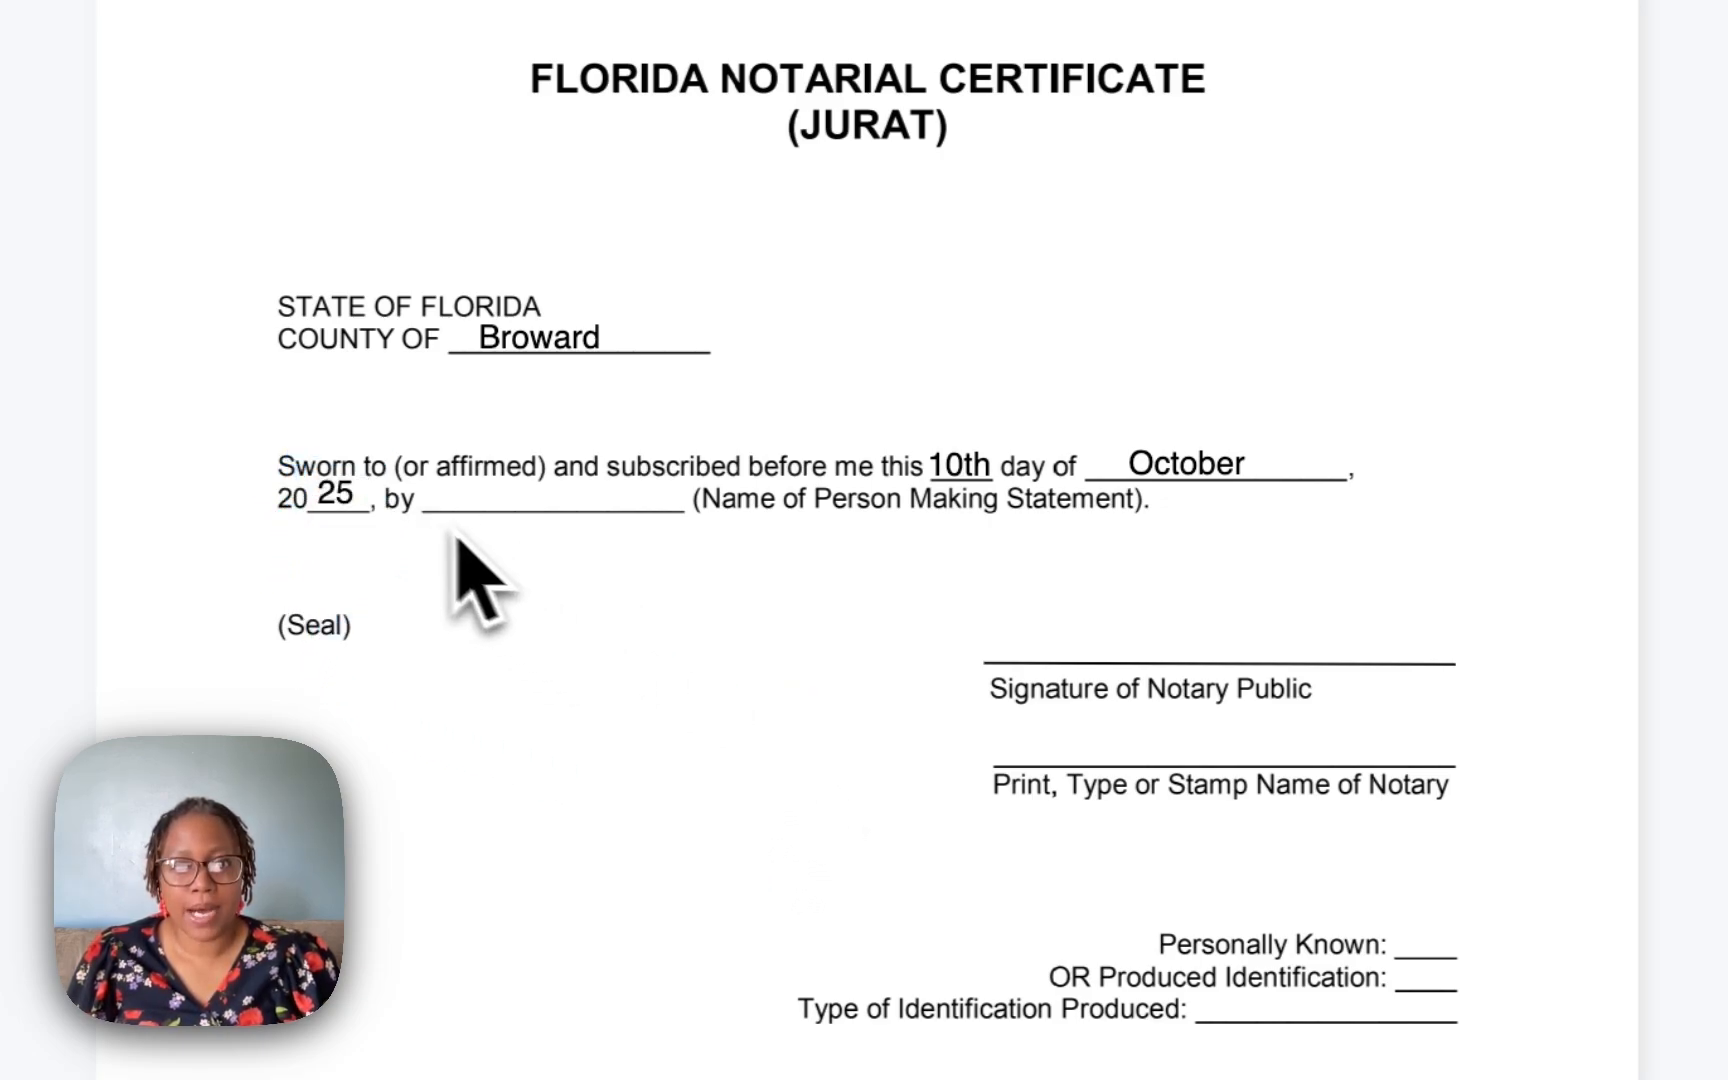
# Insert the signer's name field and place it on the Name of Person Making Statement line.
pyautogui.click(978, 570)
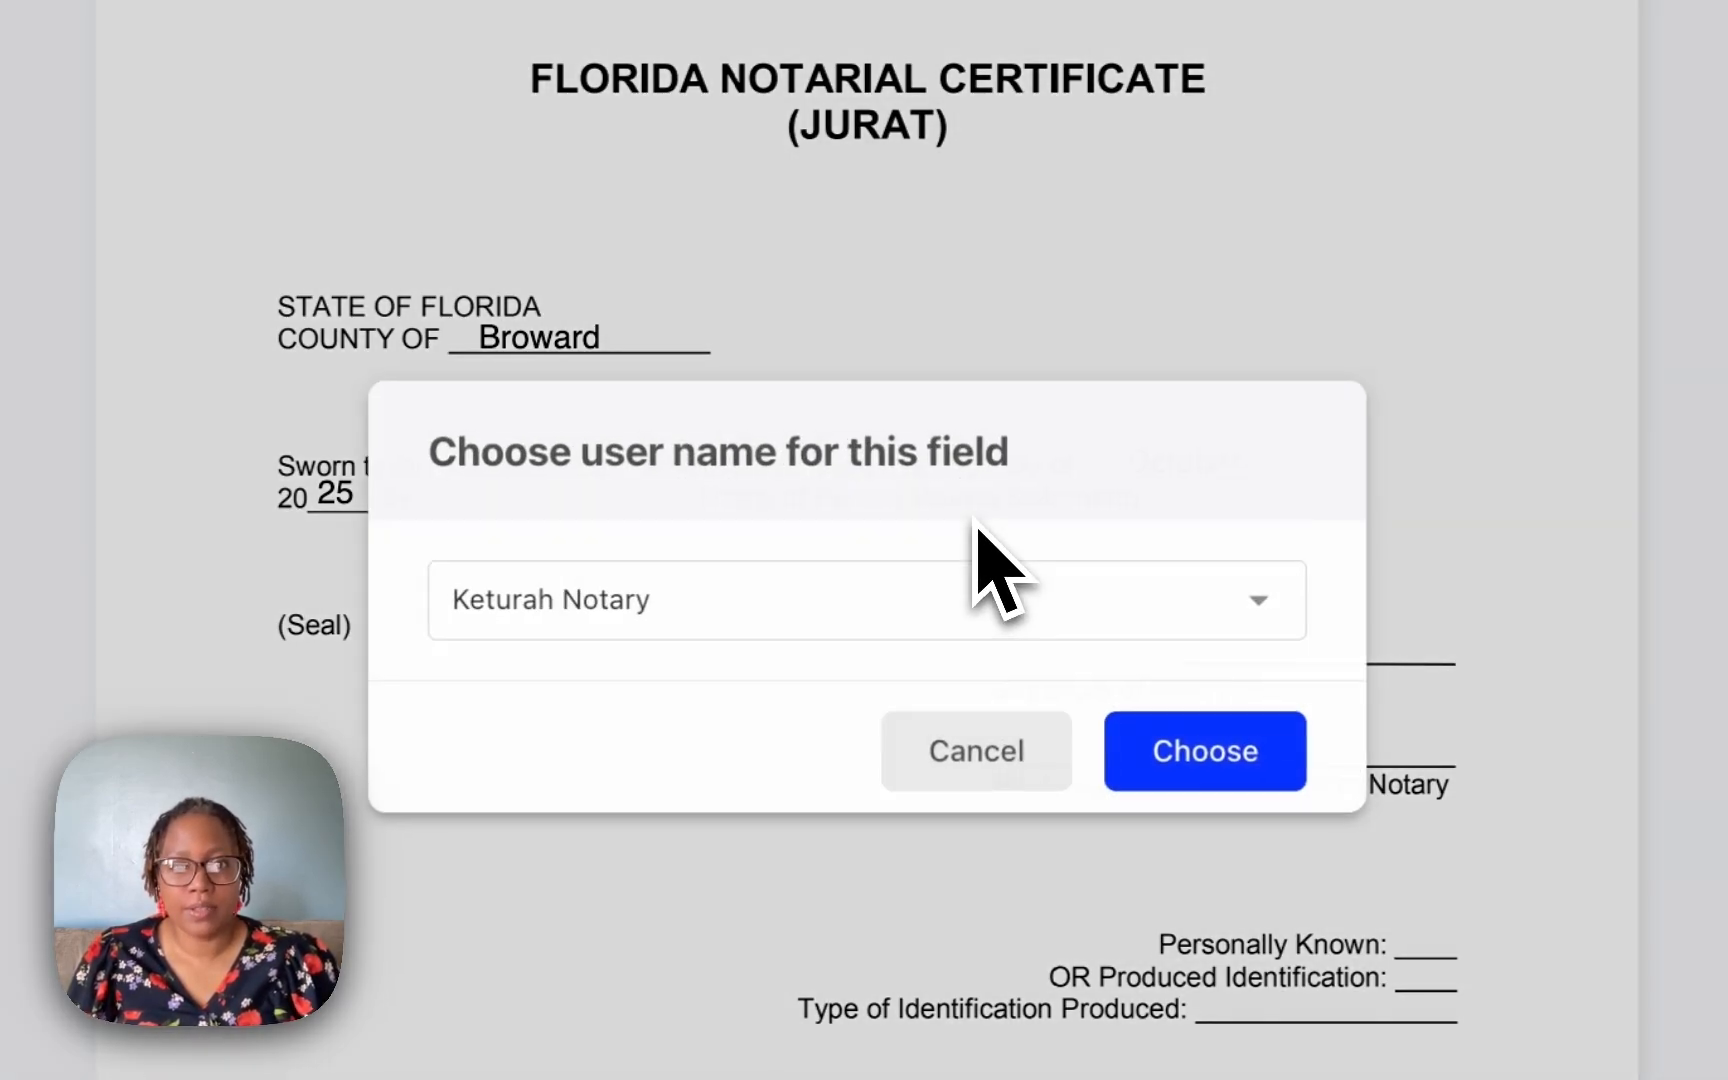
pyautogui.click(905, 629)
pyautogui.click(845, 675)
pyautogui.click(1200, 773)
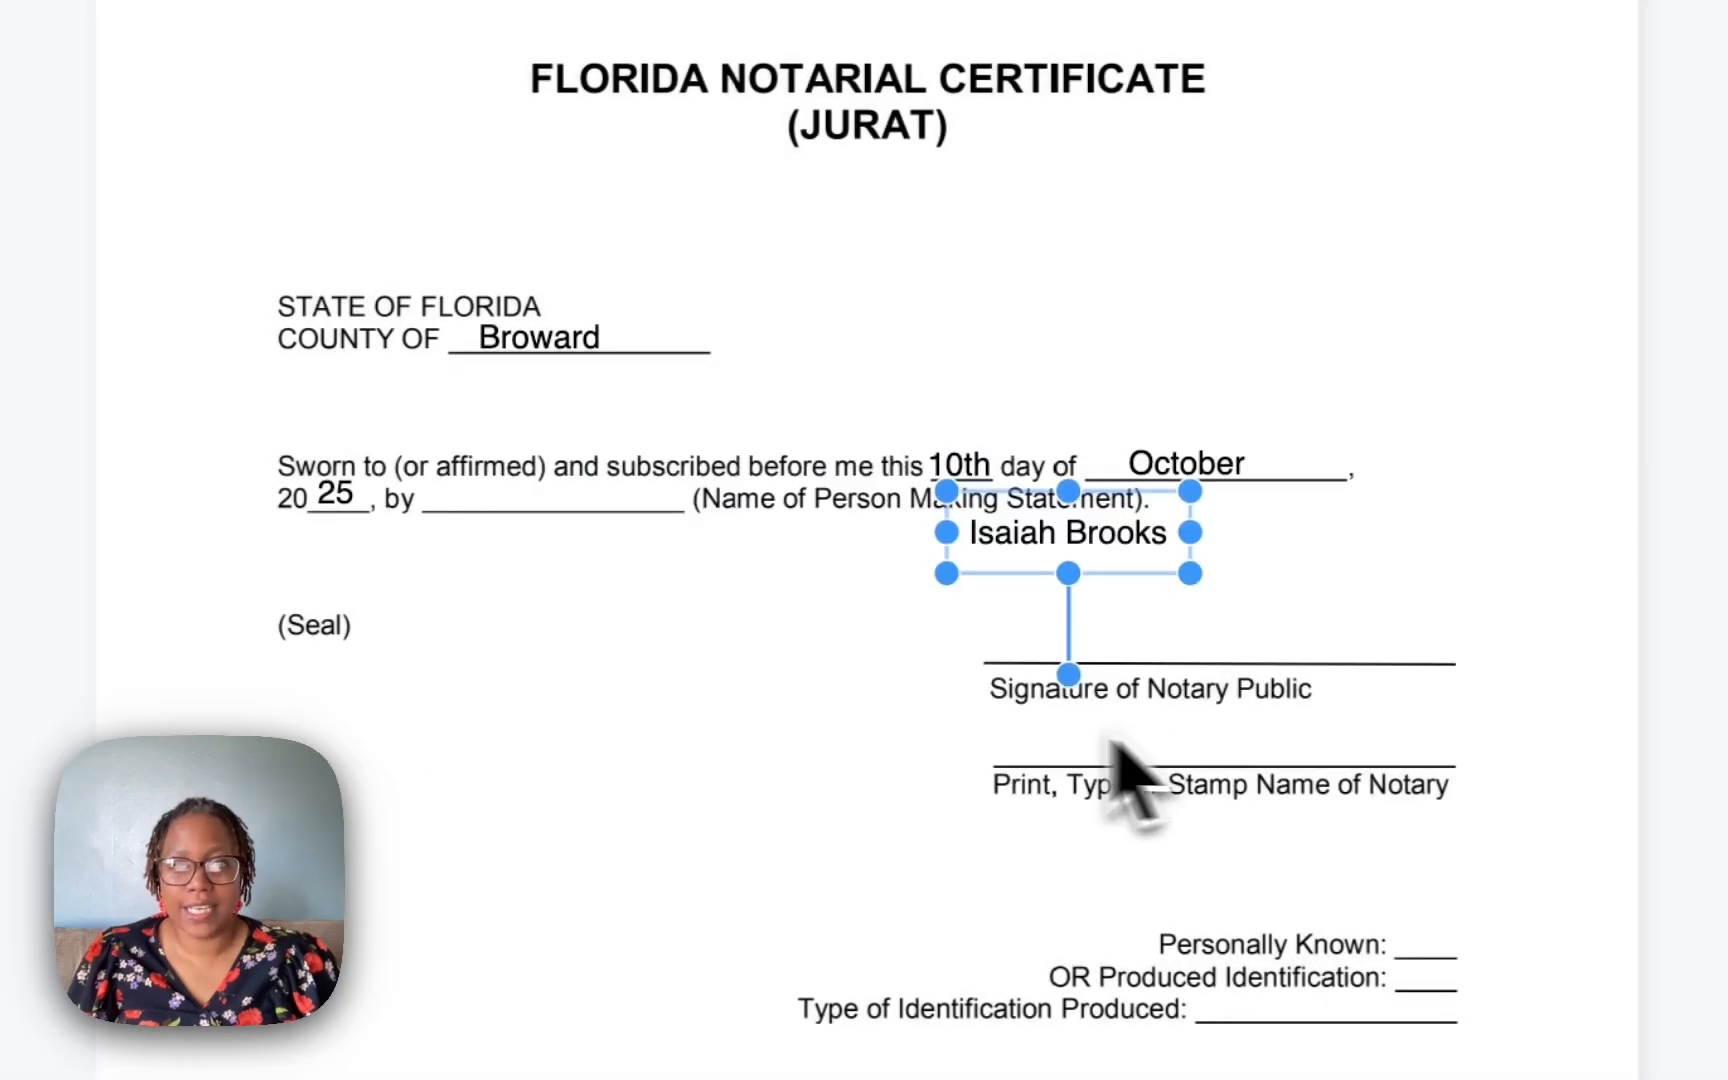
pyautogui.moveTo(1063, 550); pyautogui.dragTo(559, 501)
pyautogui.click(795, 665)
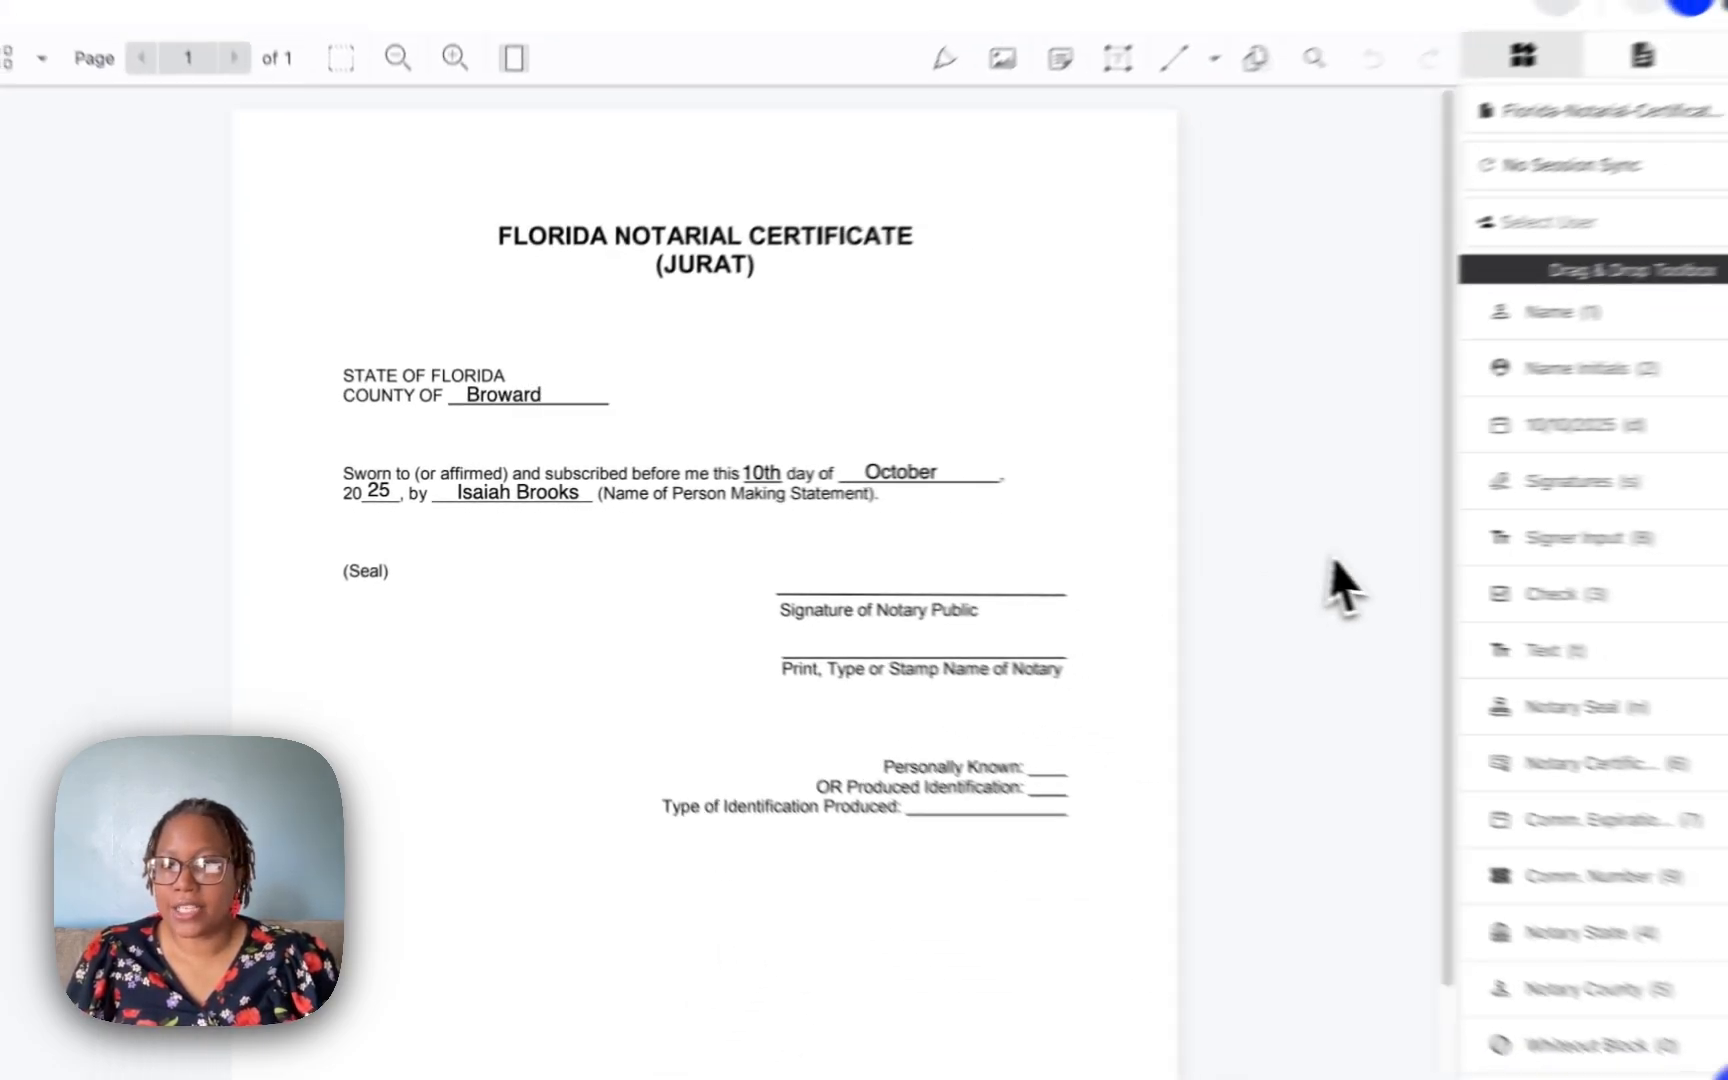
# Place the notary's signature field on the Signature of Notary Public line, choosing the notary as signer.
pyautogui.moveTo(1618, 501); pyautogui.dragTo(745, 545)
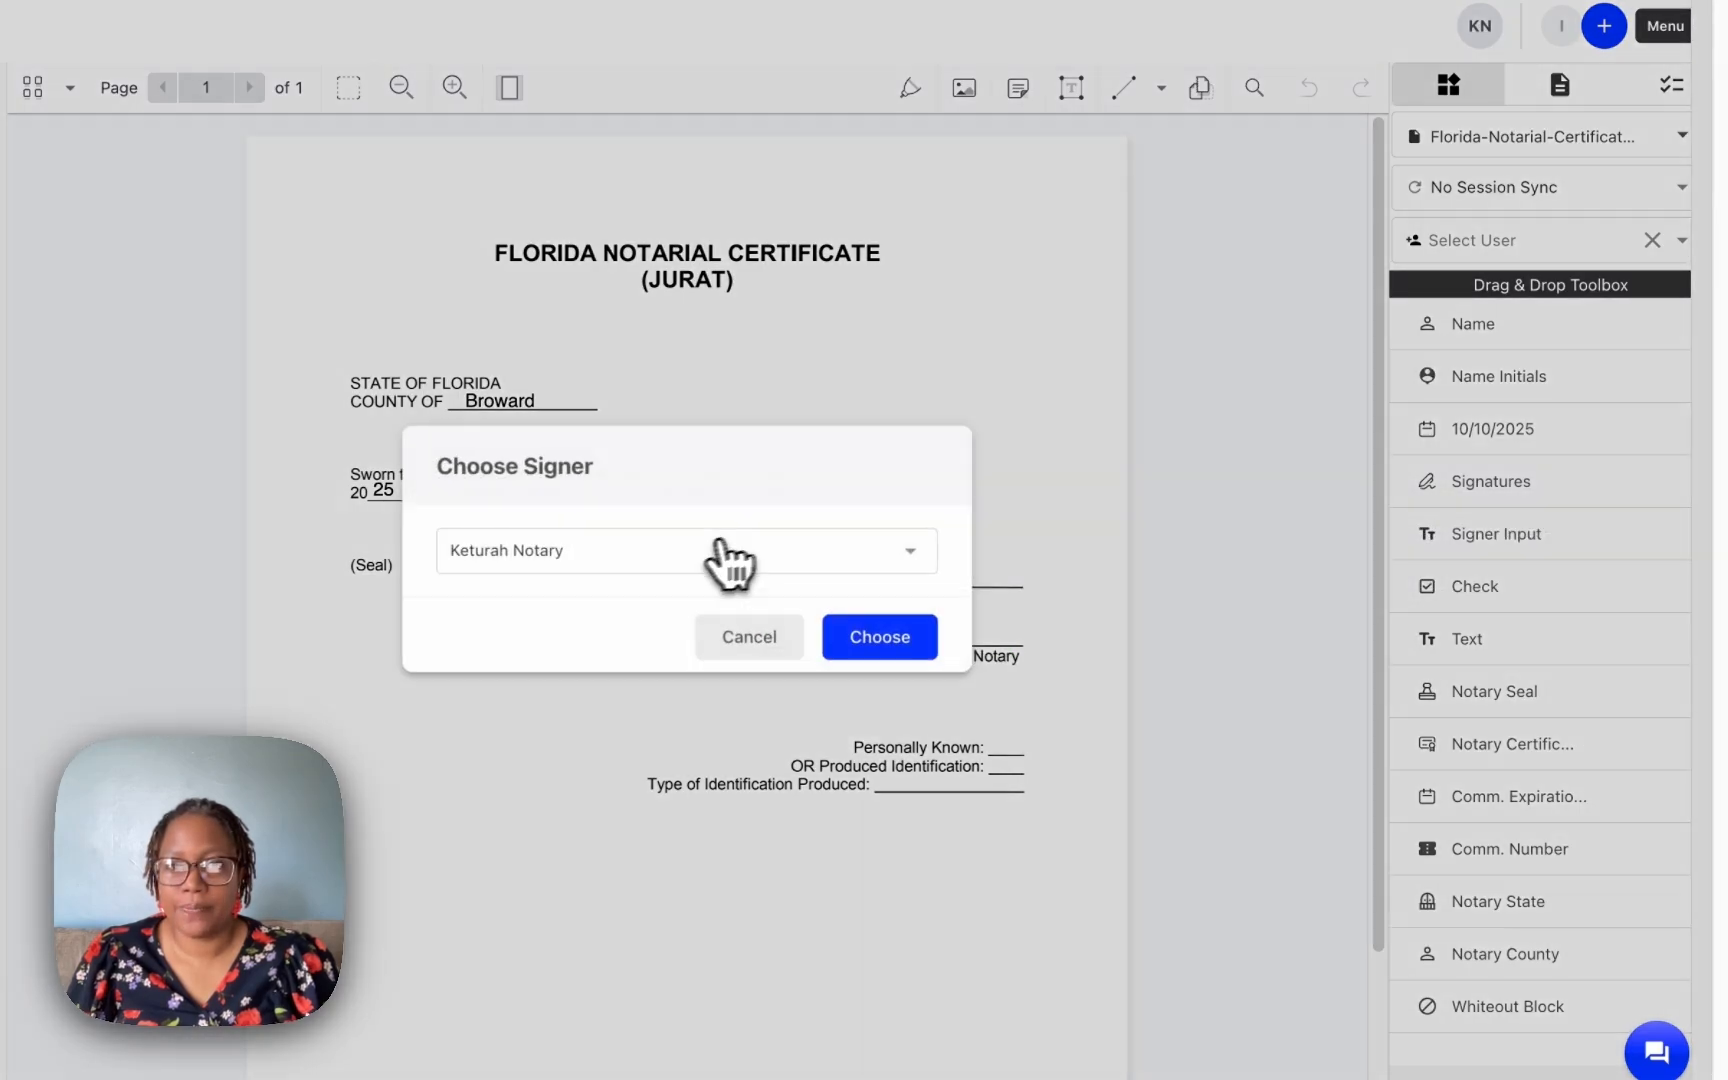
pyautogui.click(765, 556)
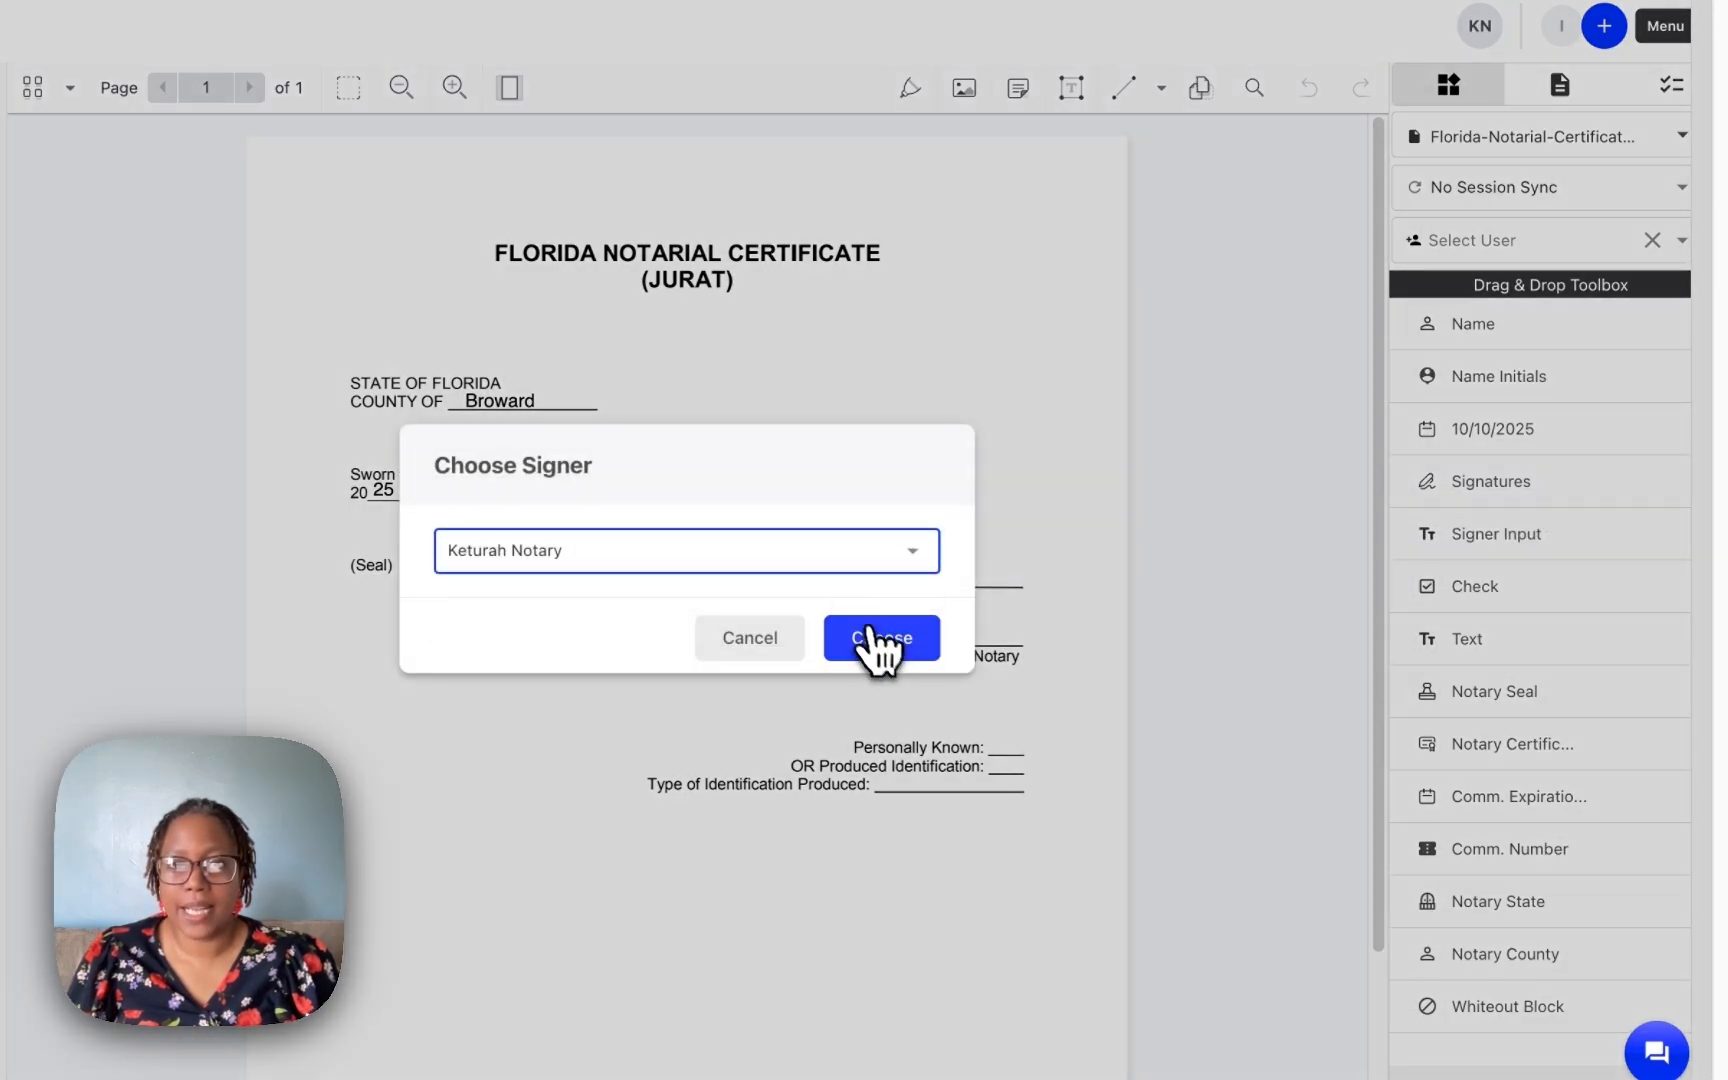
pyautogui.click(884, 645)
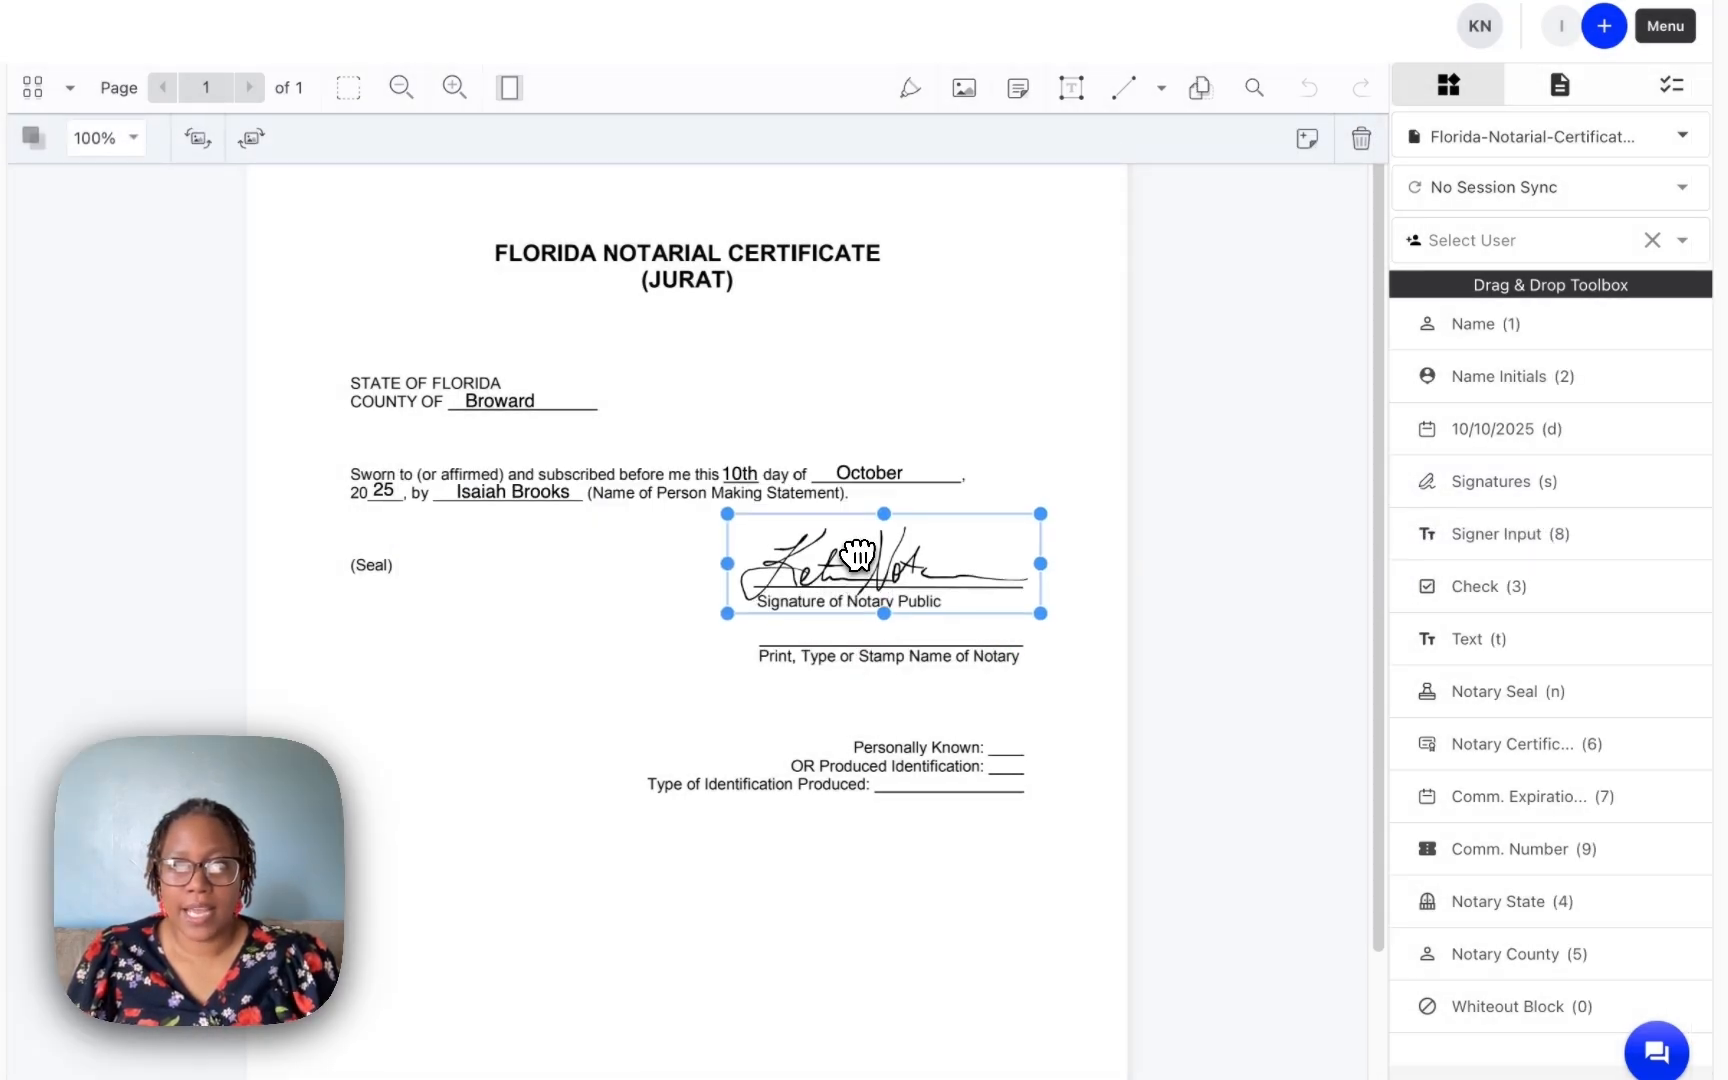
pyautogui.click(1094, 630)
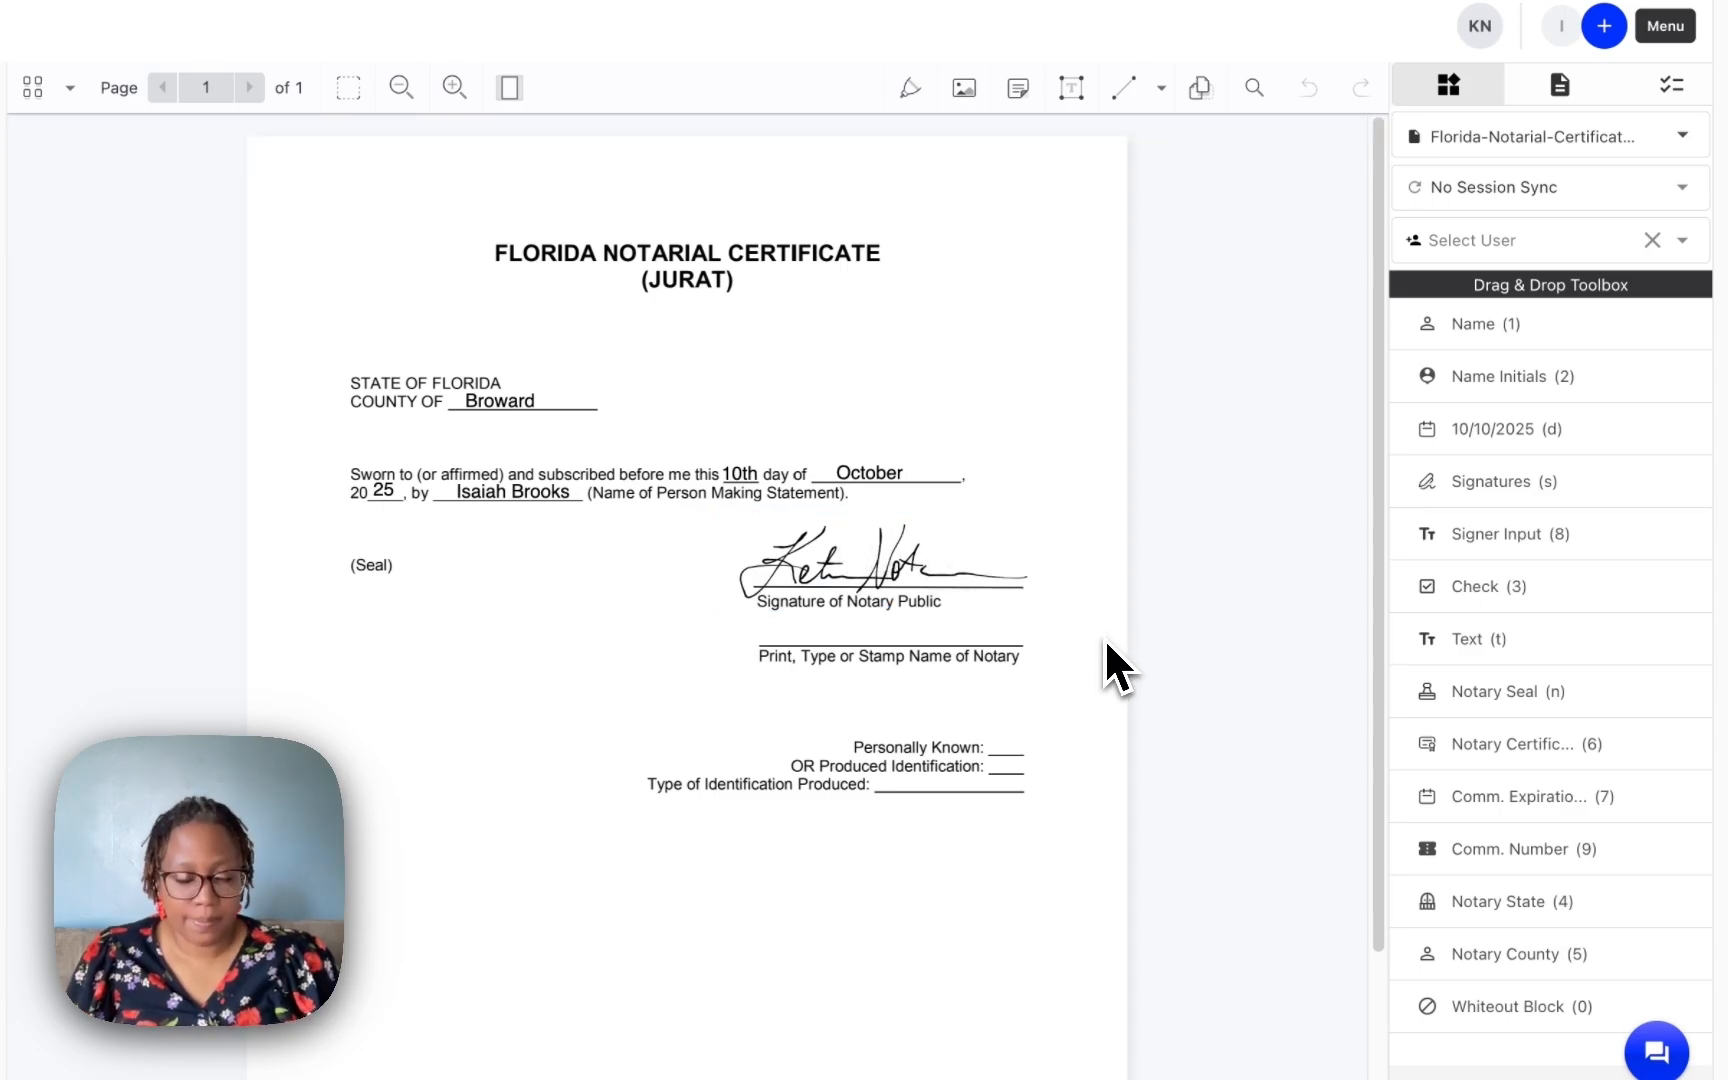
# Insert the notary's name field, resize it and place it on the Print, Type or Stamp Name of Notary line.
pyautogui.press('1')
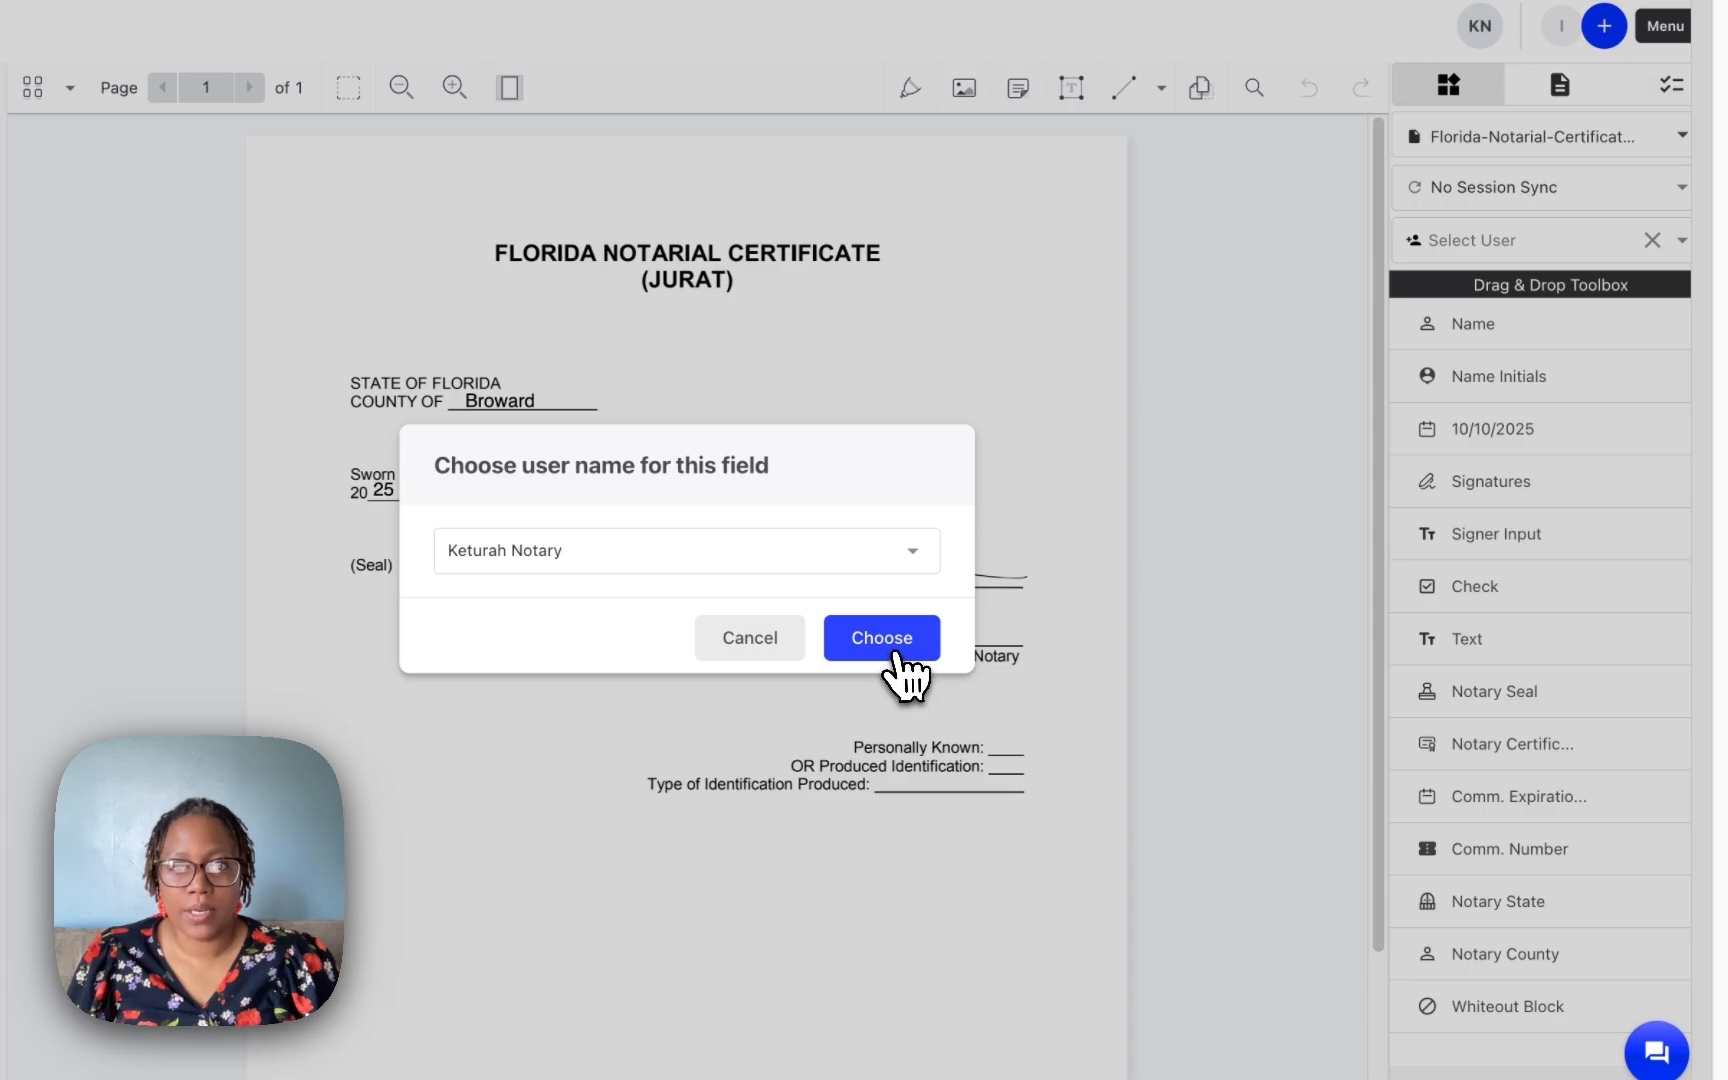
pyautogui.click(892, 648)
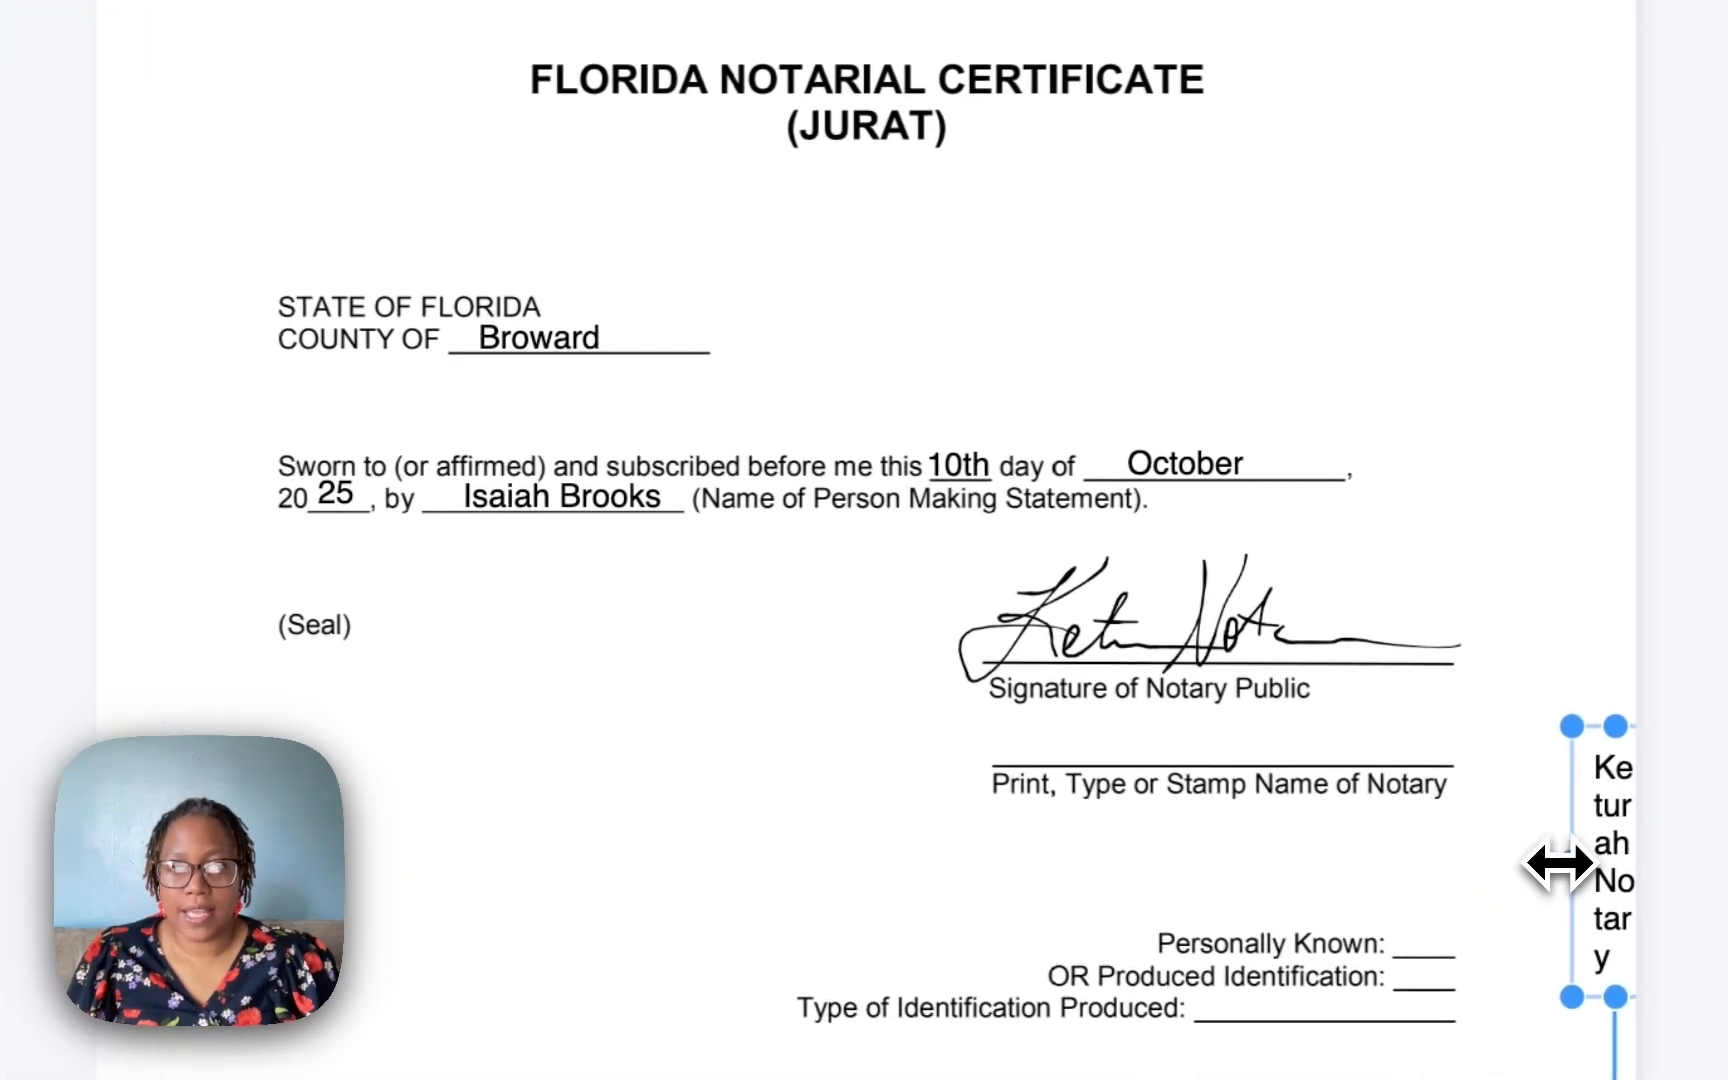
pyautogui.moveTo(1081, 701); pyautogui.dragTo(1036, 700)
pyautogui.moveTo(1435, 895)
pyautogui.mouseDown()
pyautogui.moveTo(880, 798)
pyautogui.moveTo(930, 810)
pyautogui.mouseUp()
pyautogui.moveTo(1105, 760); pyautogui.dragTo(1302, 752)
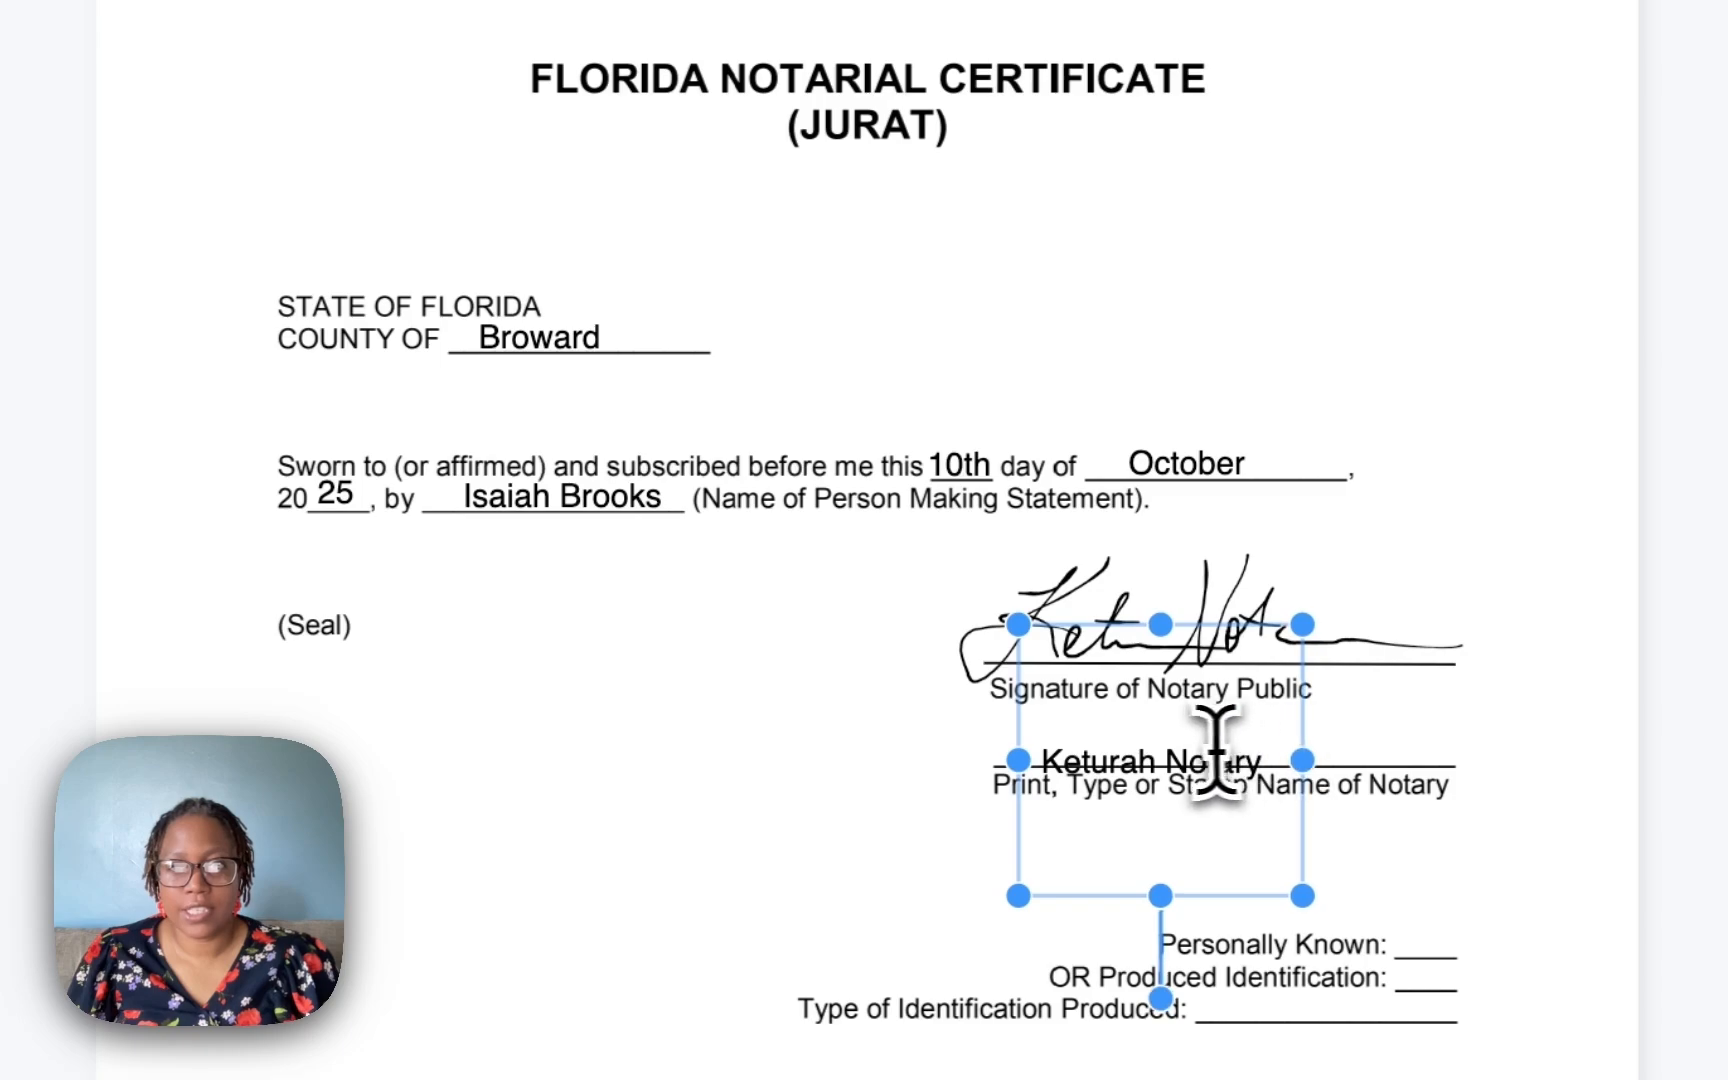
pyautogui.moveTo(1205, 720); pyautogui.dragTo(1205, 714)
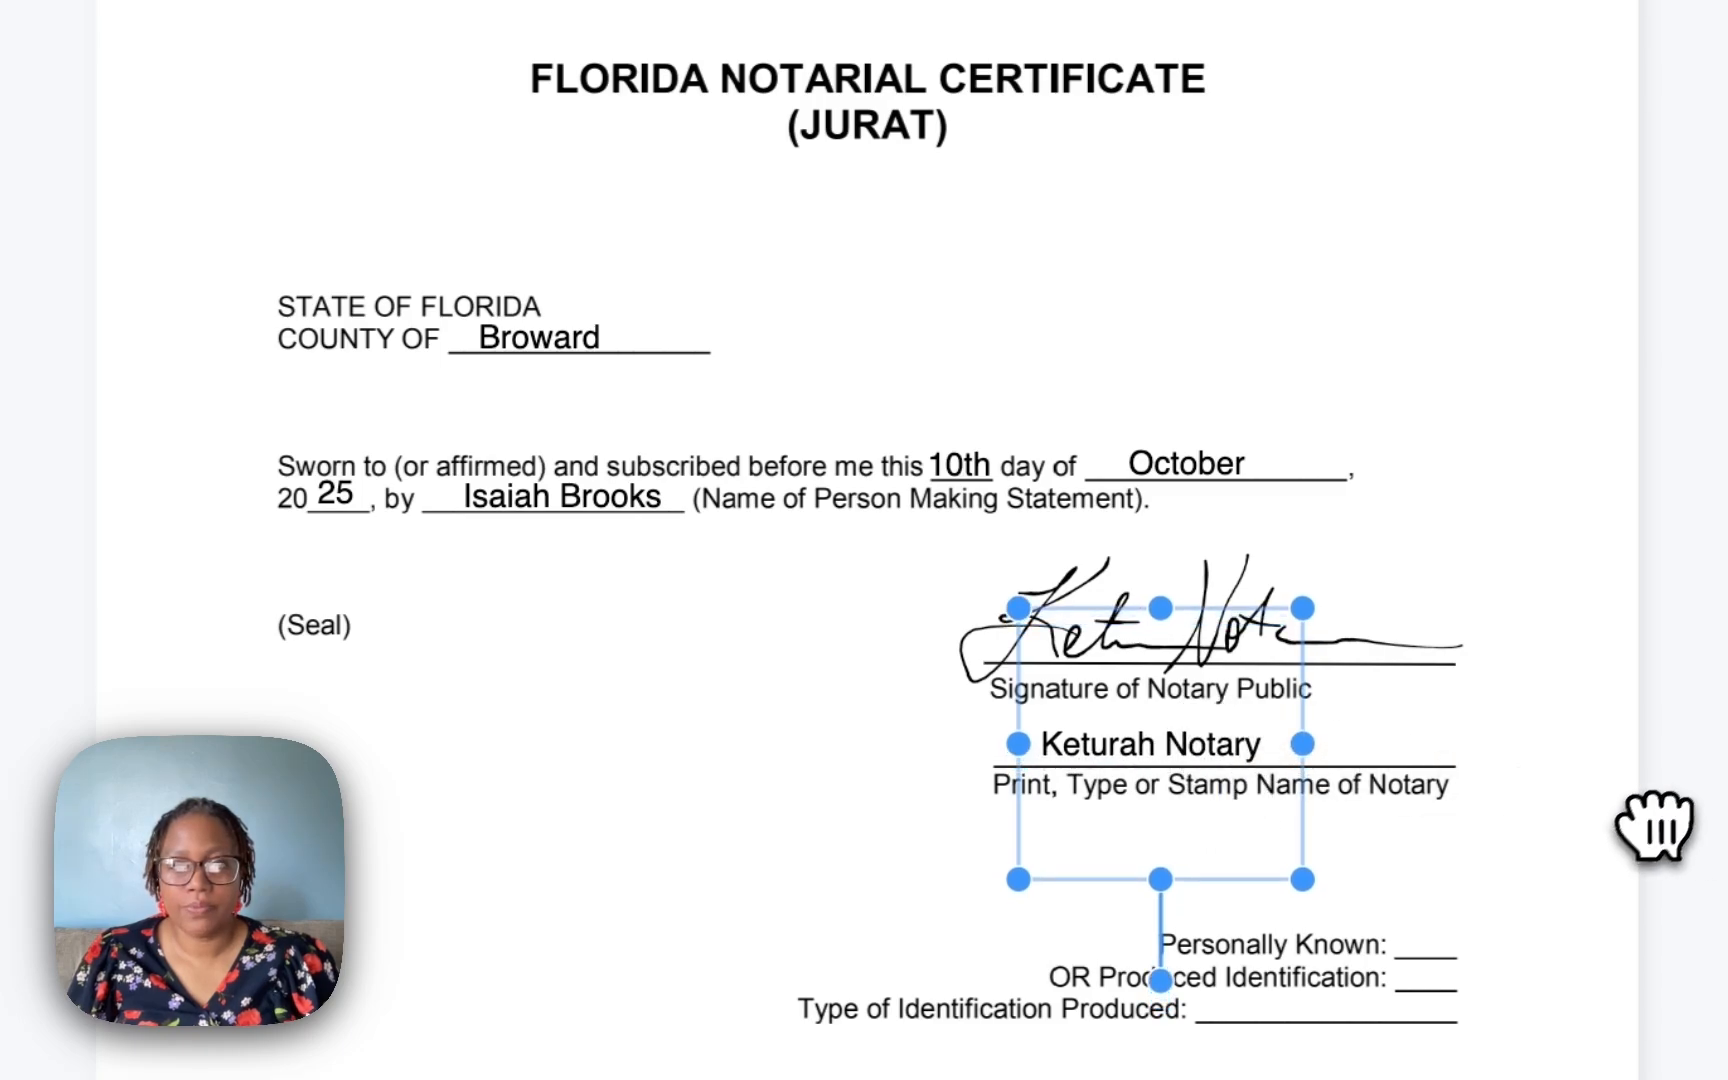
pyautogui.click(1598, 972)
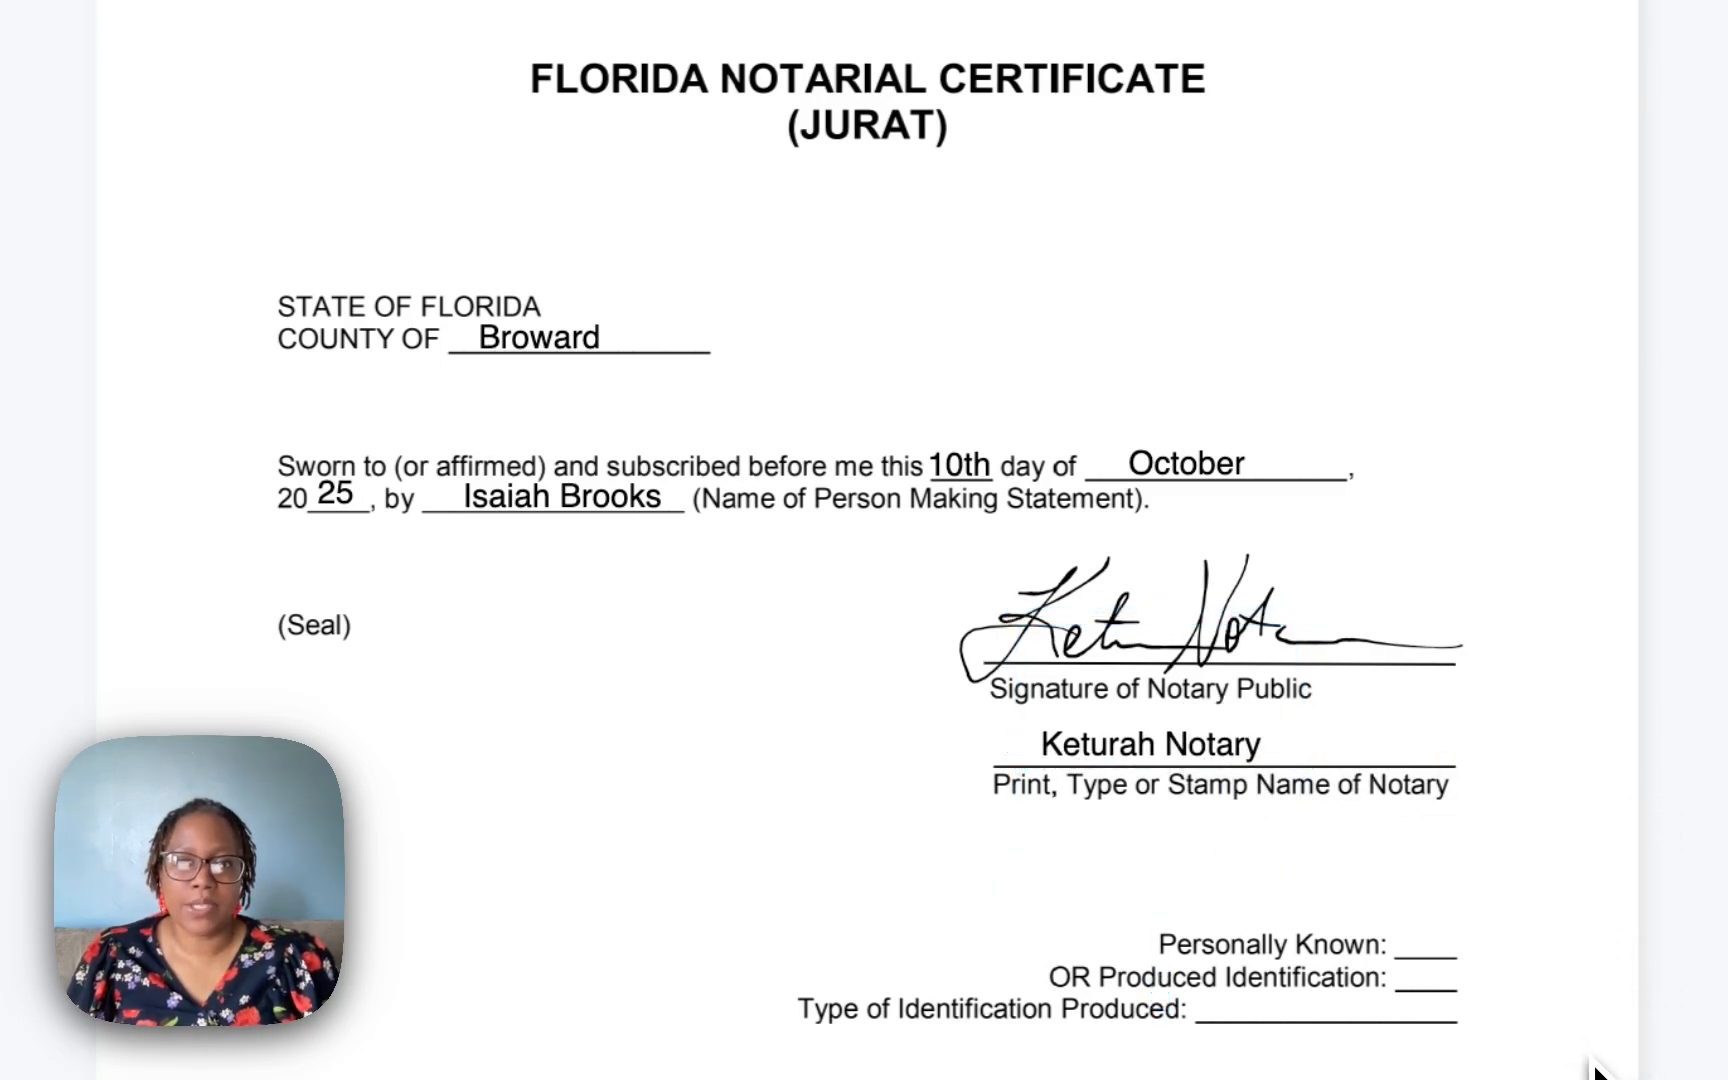
# Add a check mark on the OR Produced Identification blank.
pyautogui.click(1578, 1000)
pyautogui.moveTo(1605, 1012); pyautogui.dragTo(1435, 968)
pyautogui.click(1580, 1030)
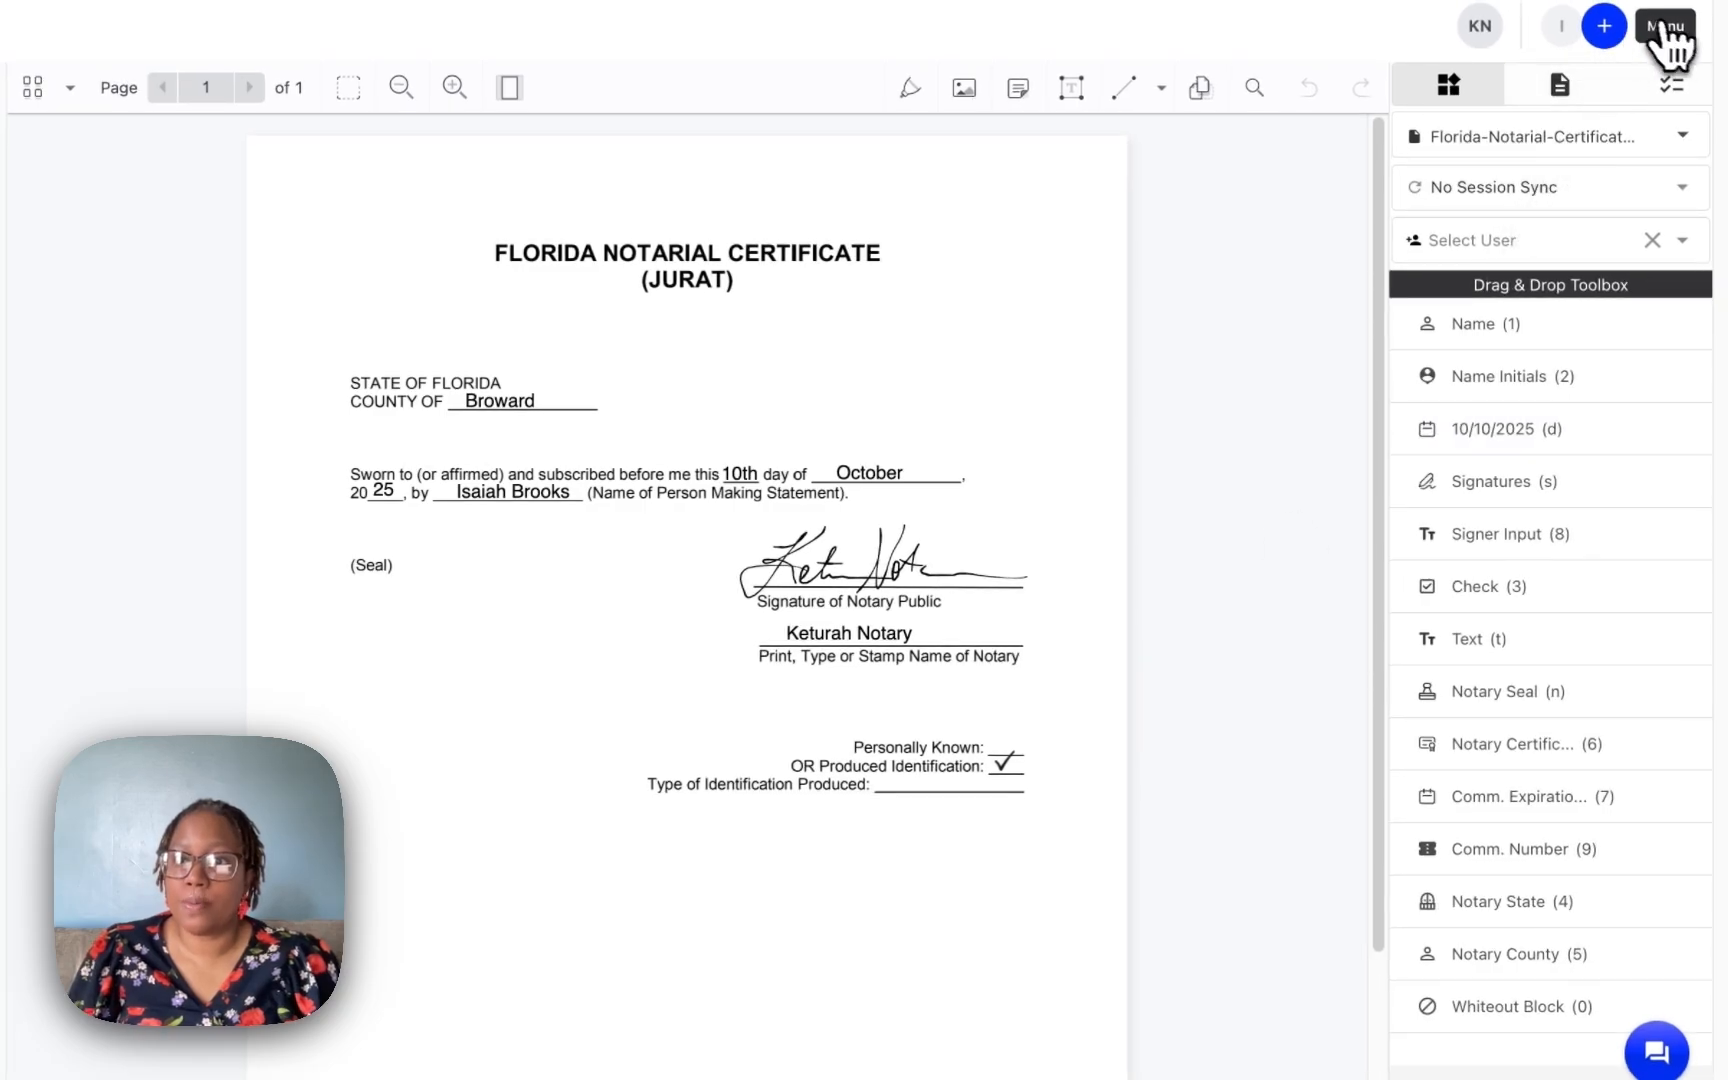
pyautogui.click(1662, 30)
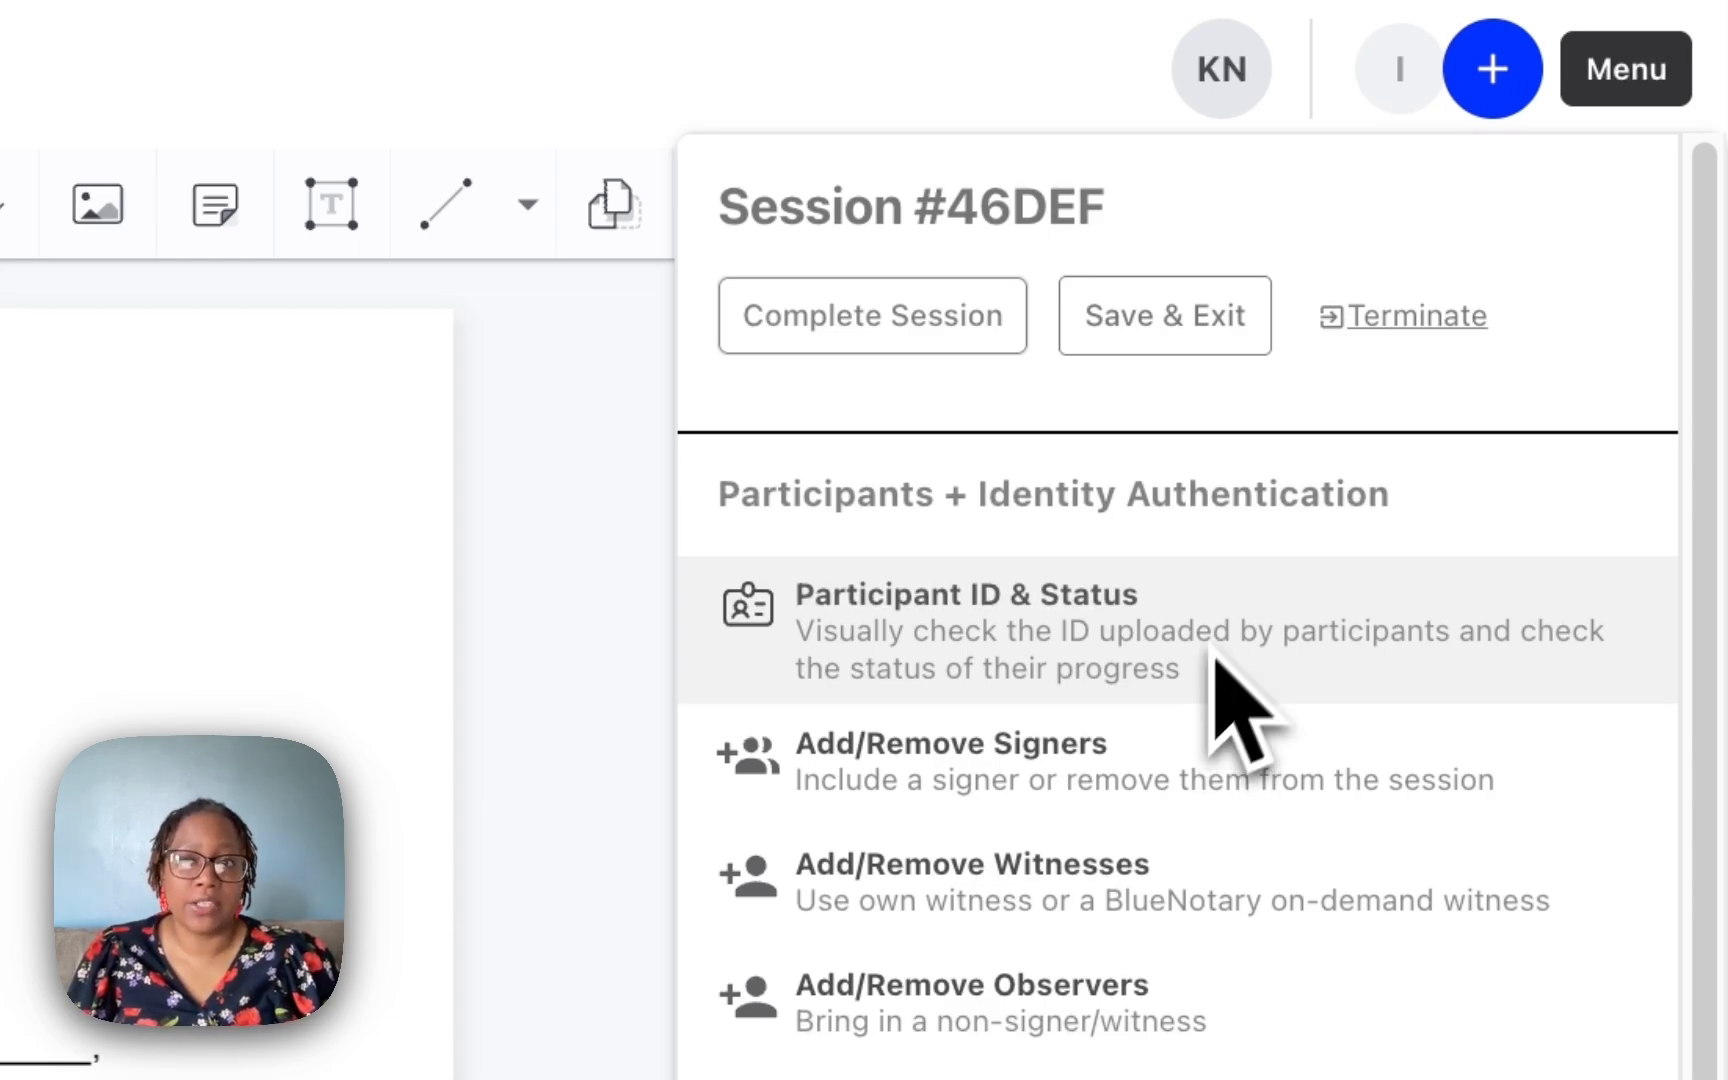
pyautogui.click(1672, 62)
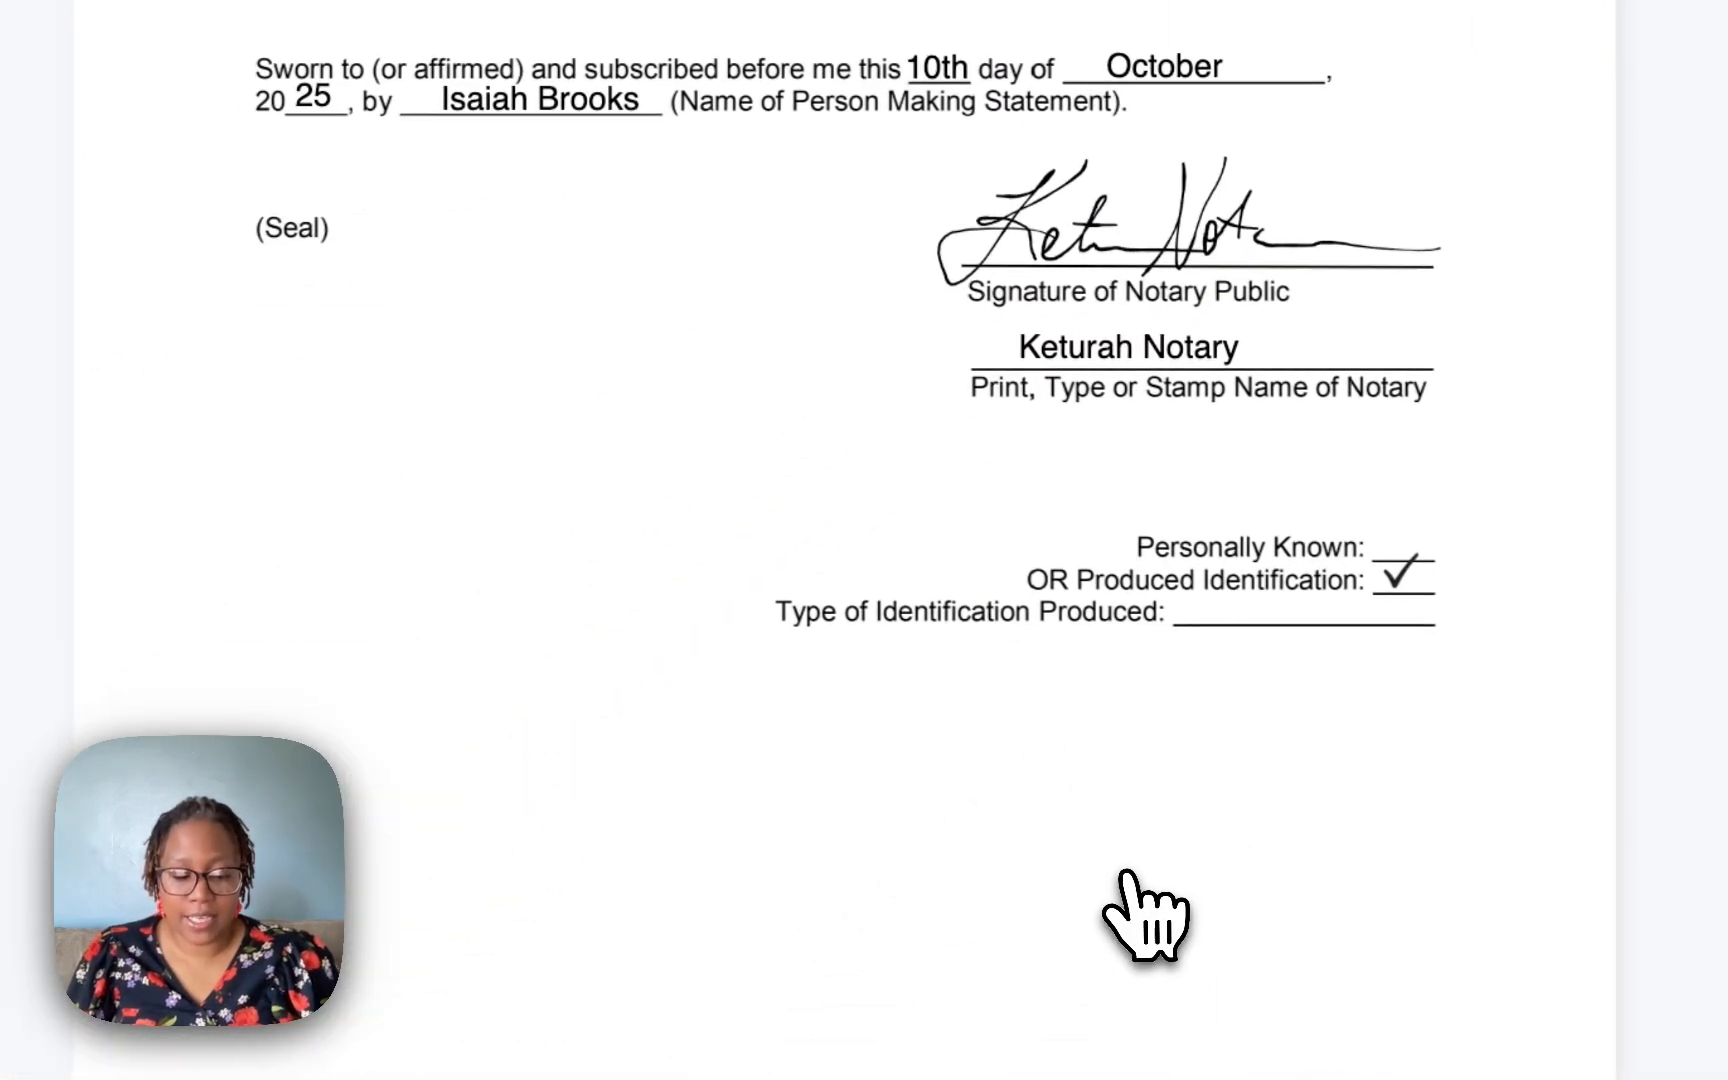
# Add a text box reading US Passport and place it on the Type of Identification Produced line.
pyautogui.click(1124, 880)
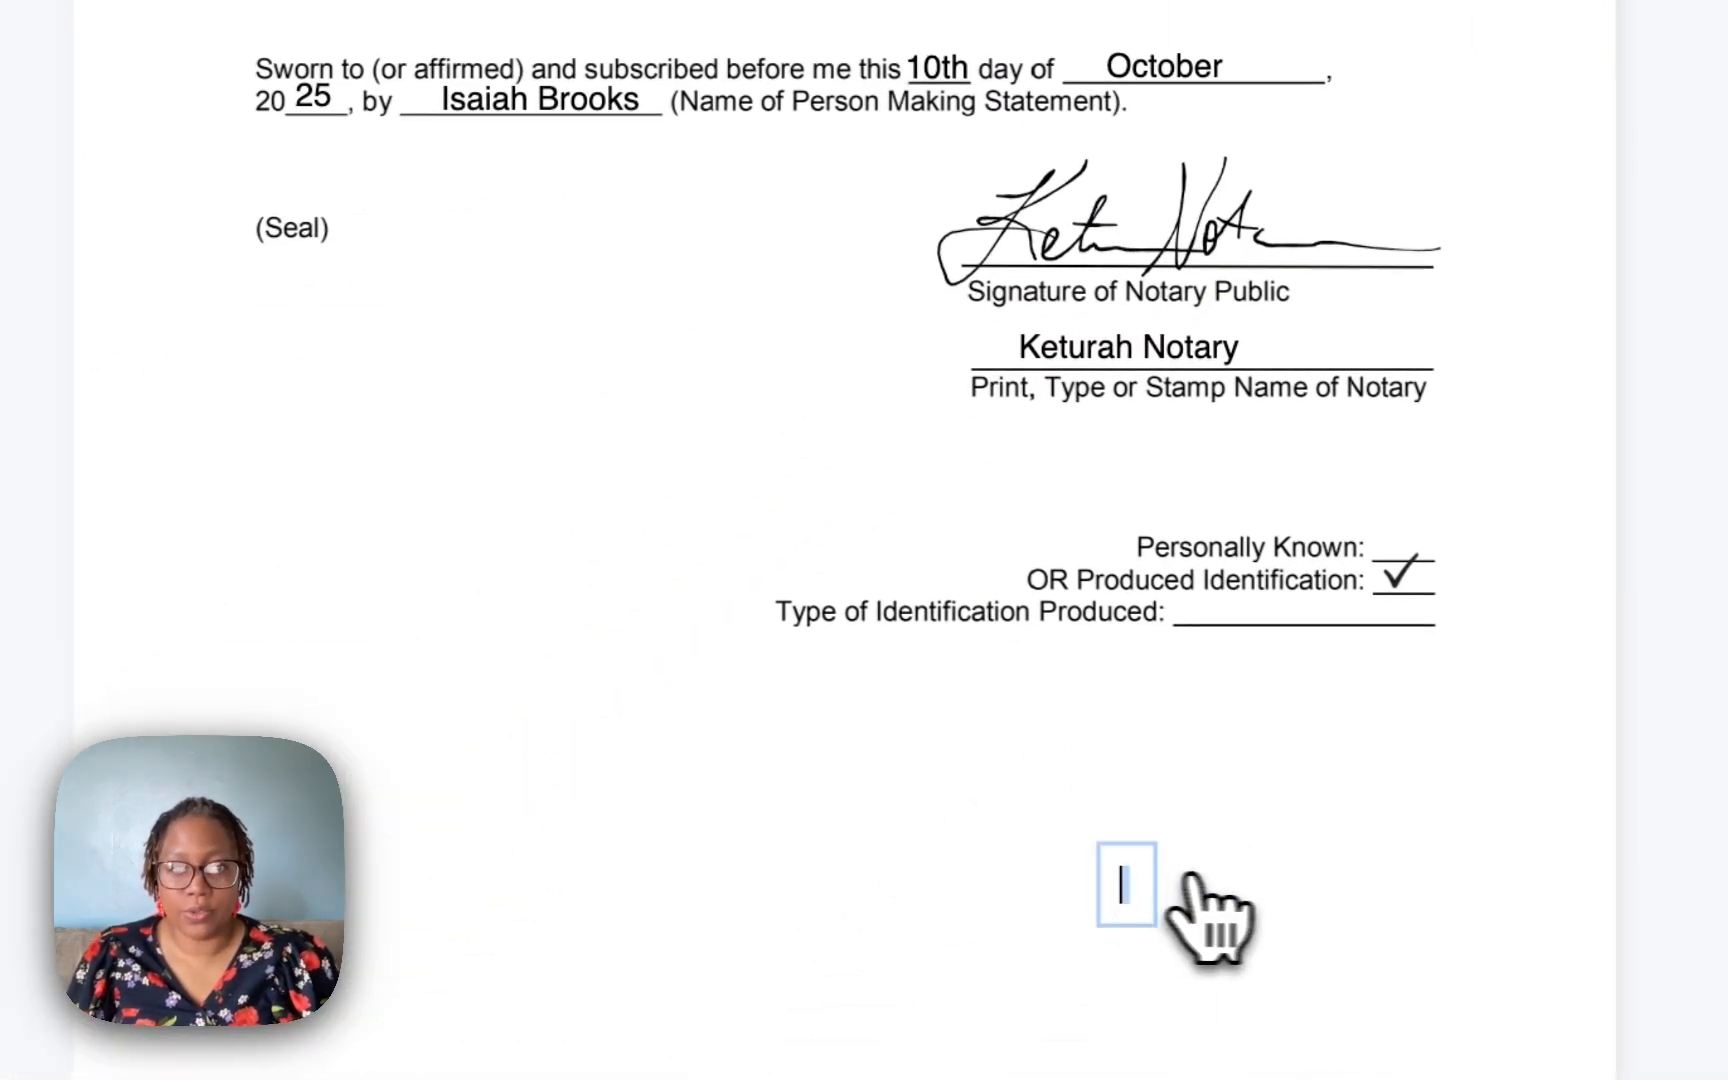
pyautogui.write('uS Passpor')
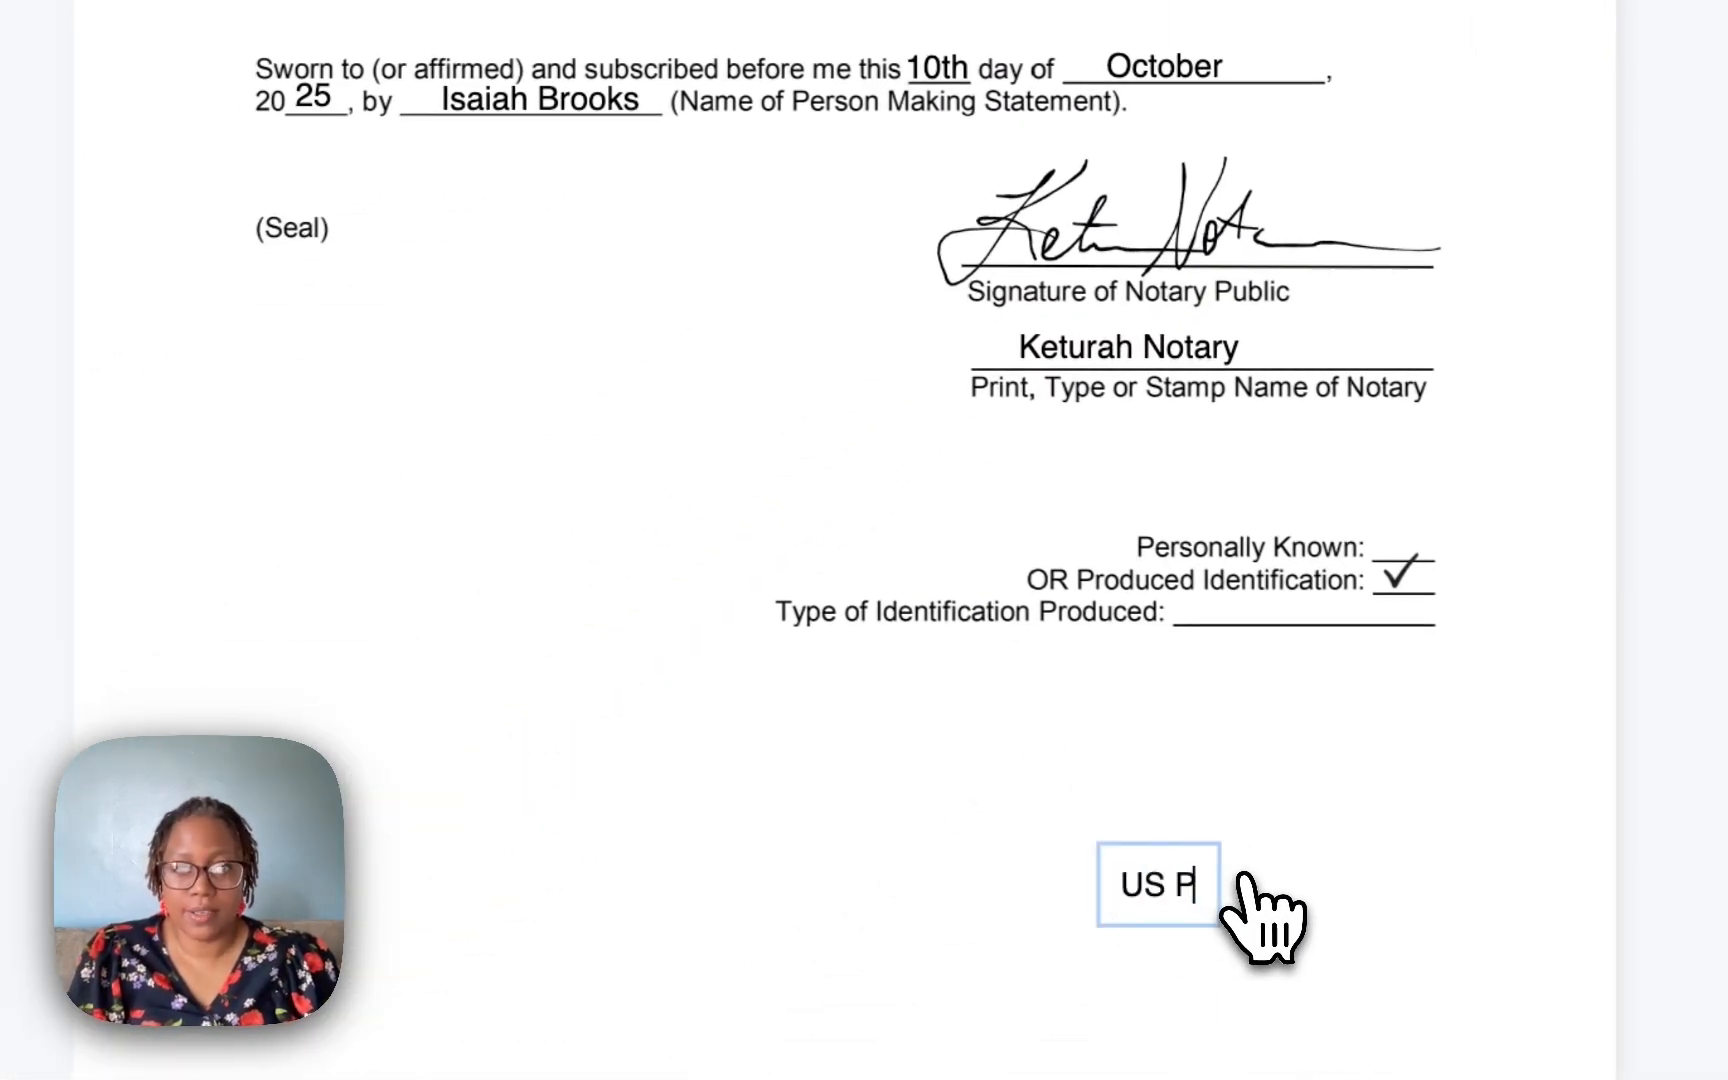
pyautogui.write('t')
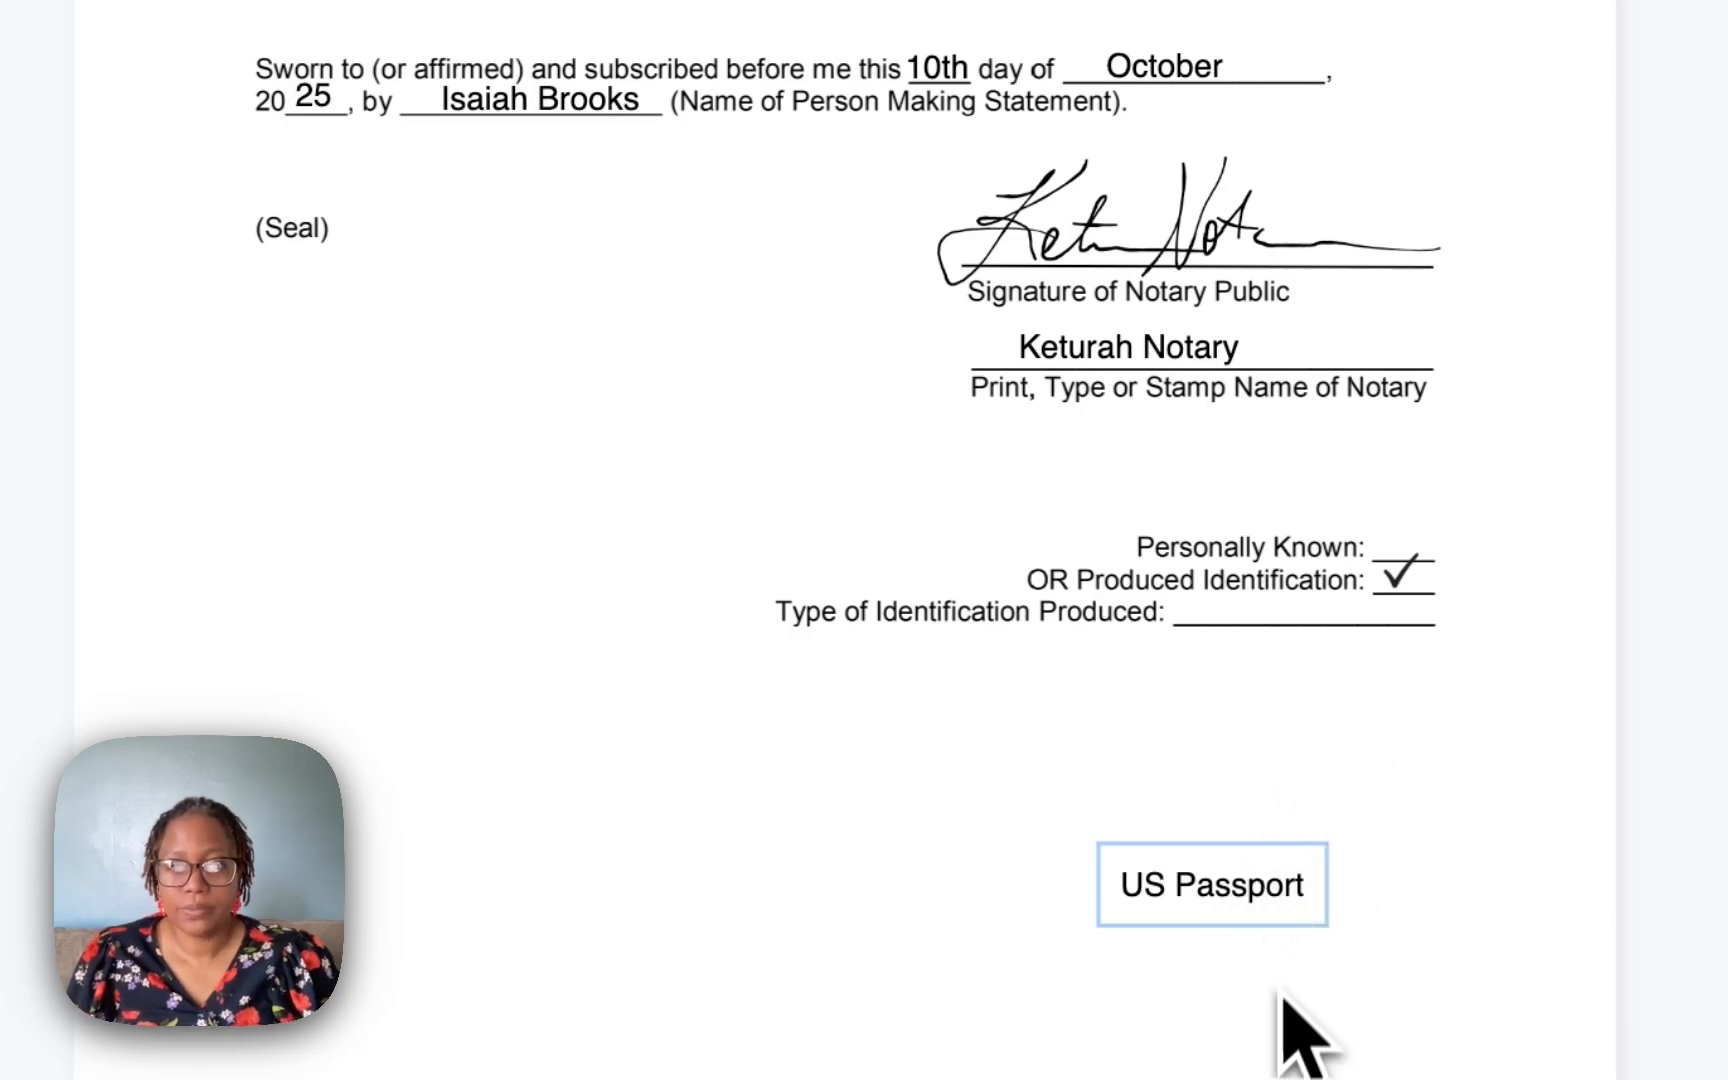
pyautogui.click(1284, 1000)
pyautogui.moveTo(1250, 885); pyautogui.dragTo(1309, 607)
pyautogui.click(1431, 820)
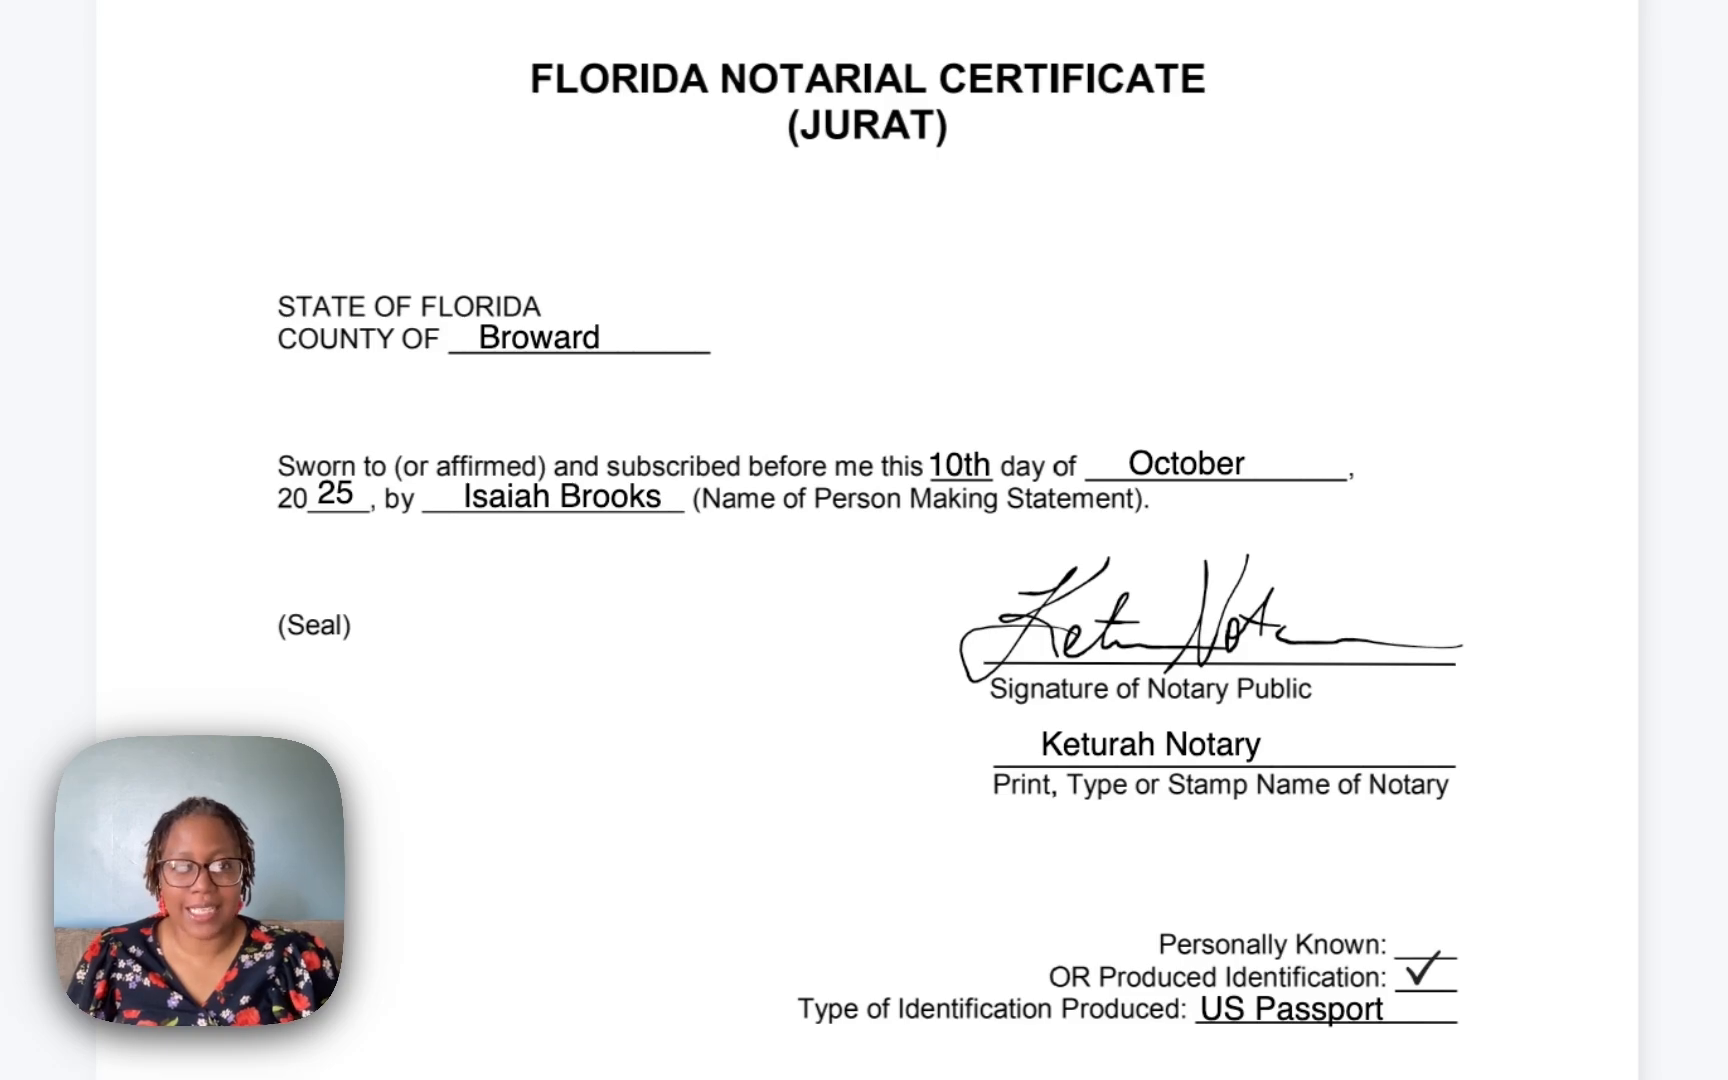
# Place the notary seal stamp in the Seal area left of the notary signature.
pyautogui.moveTo(630, 1070); pyautogui.dragTo(260, 655)
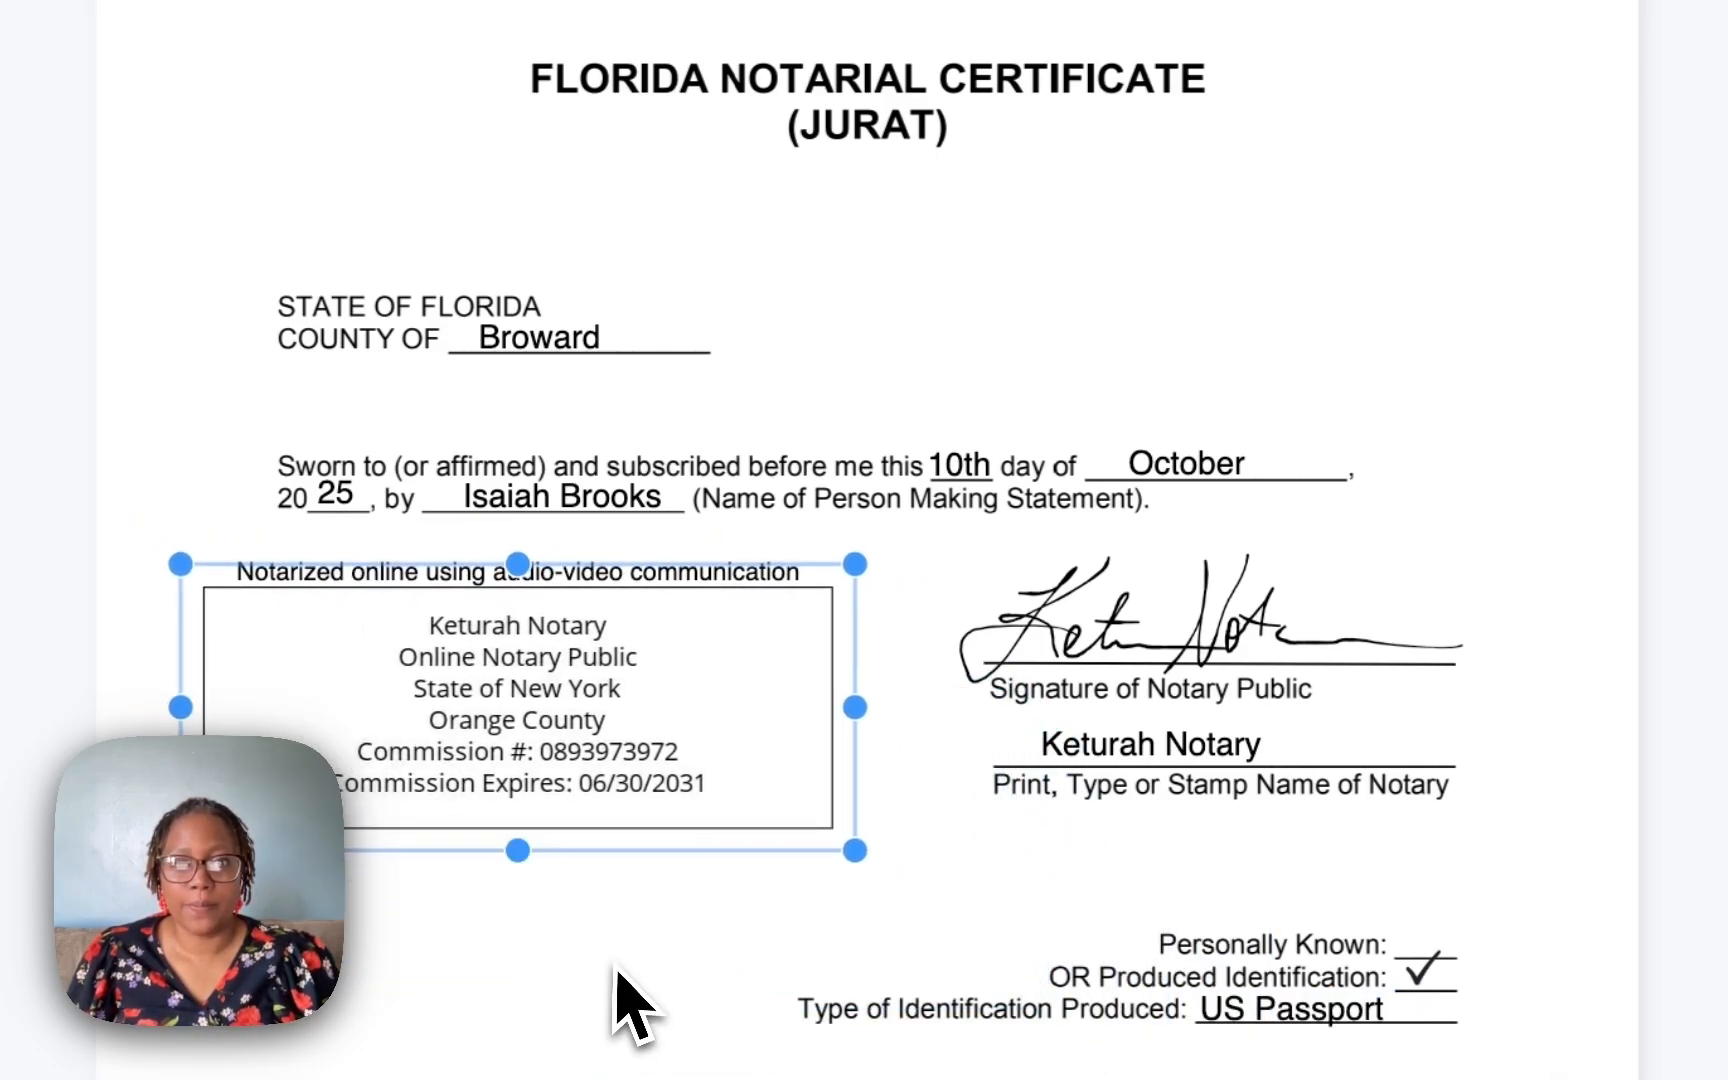
# Add a text box reading re: Loss of Driver License below the seal.
pyautogui.click(610, 968)
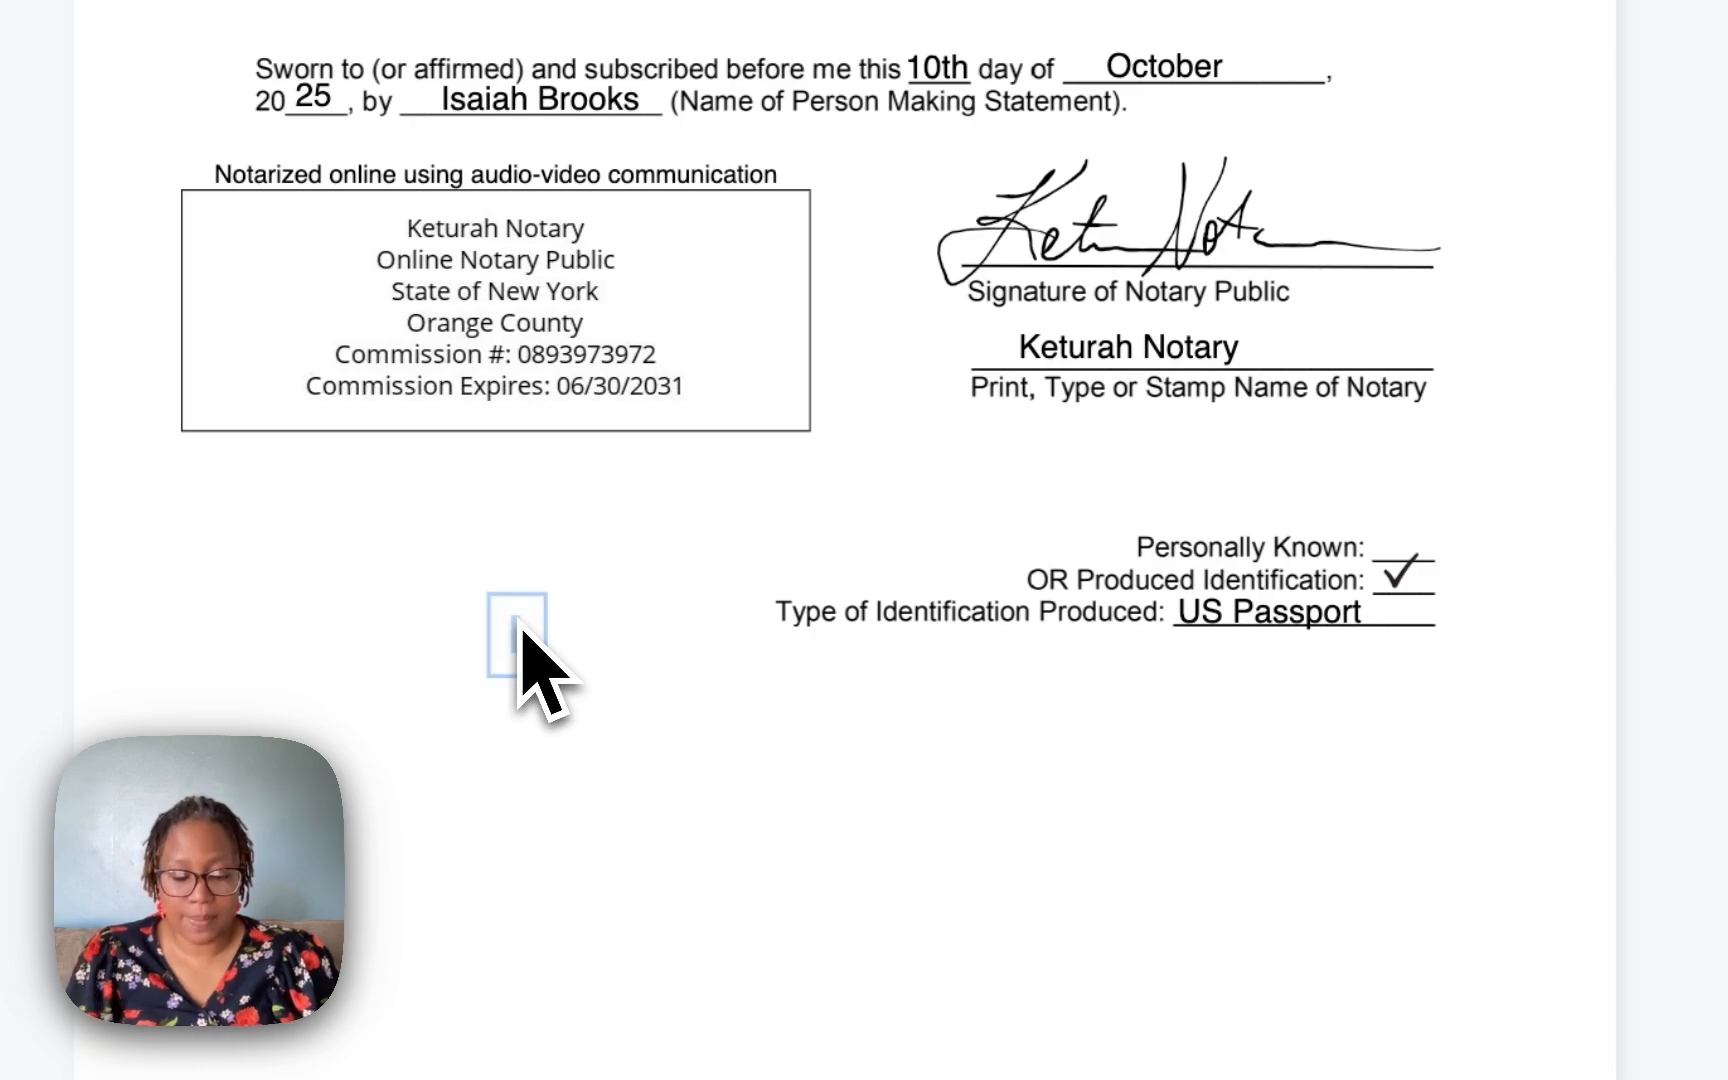
pyautogui.write('e')
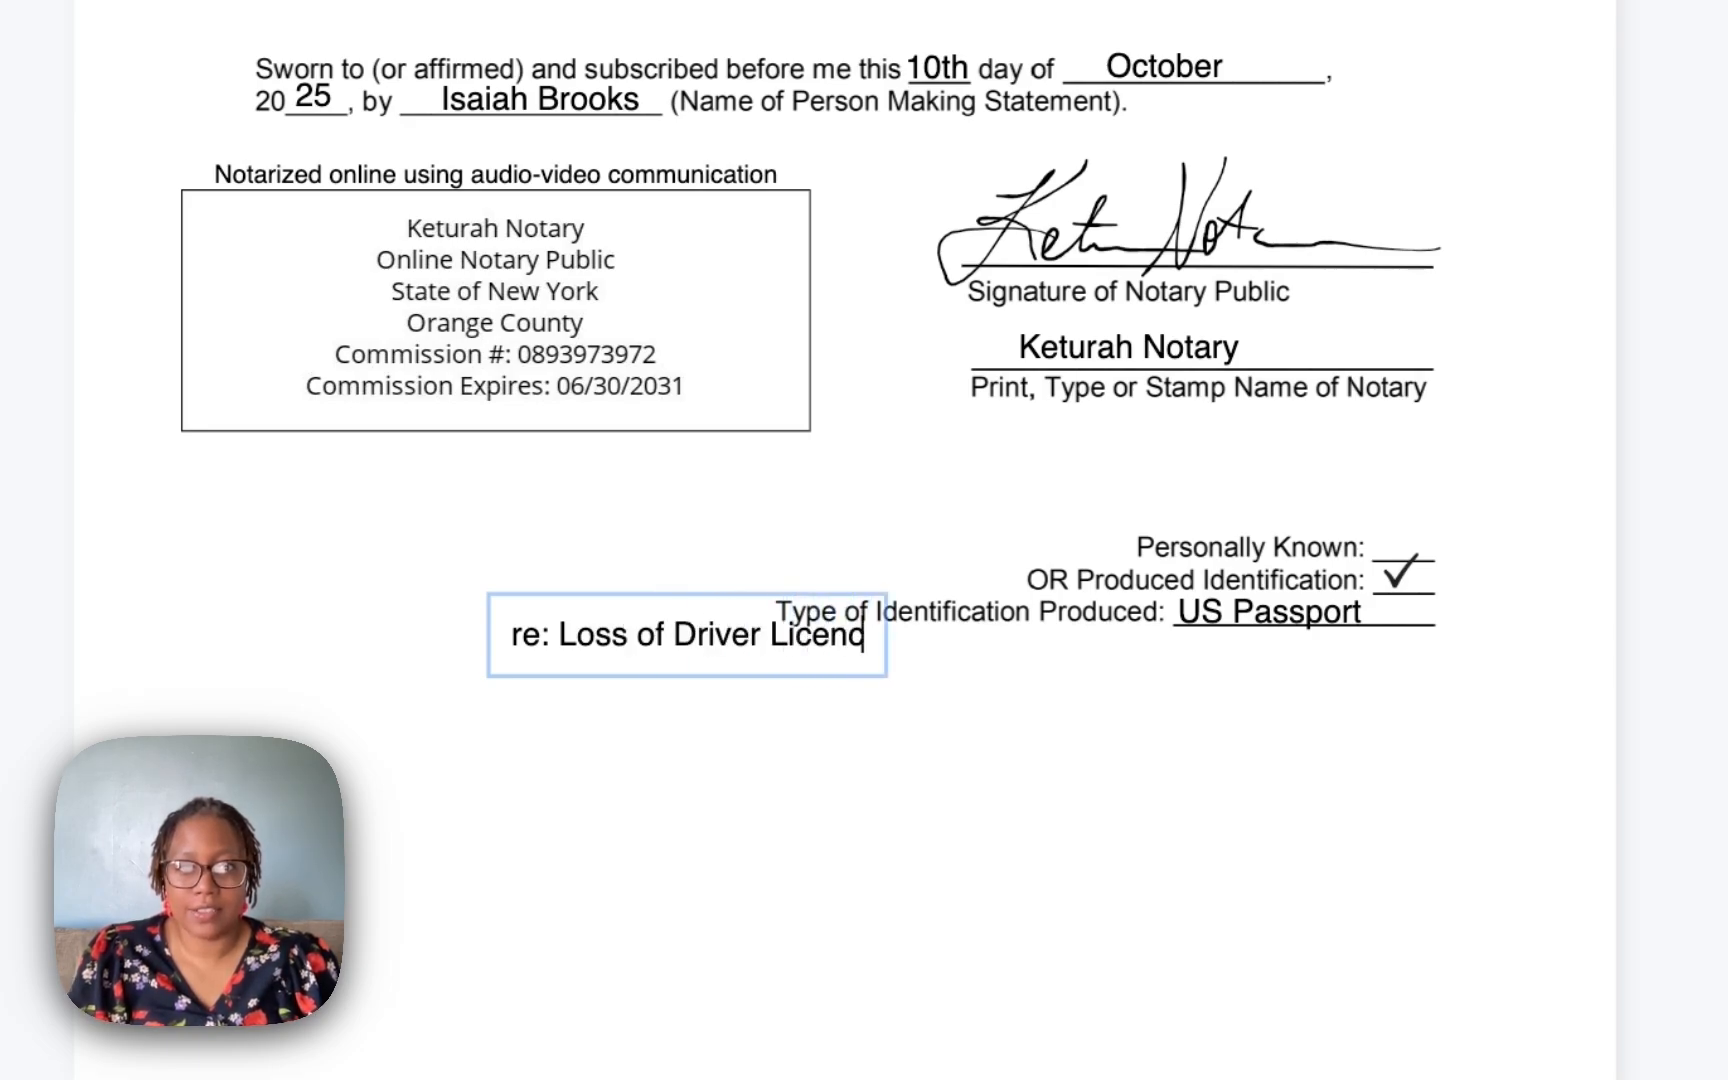
pyautogui.write(': Loss of Driver License')
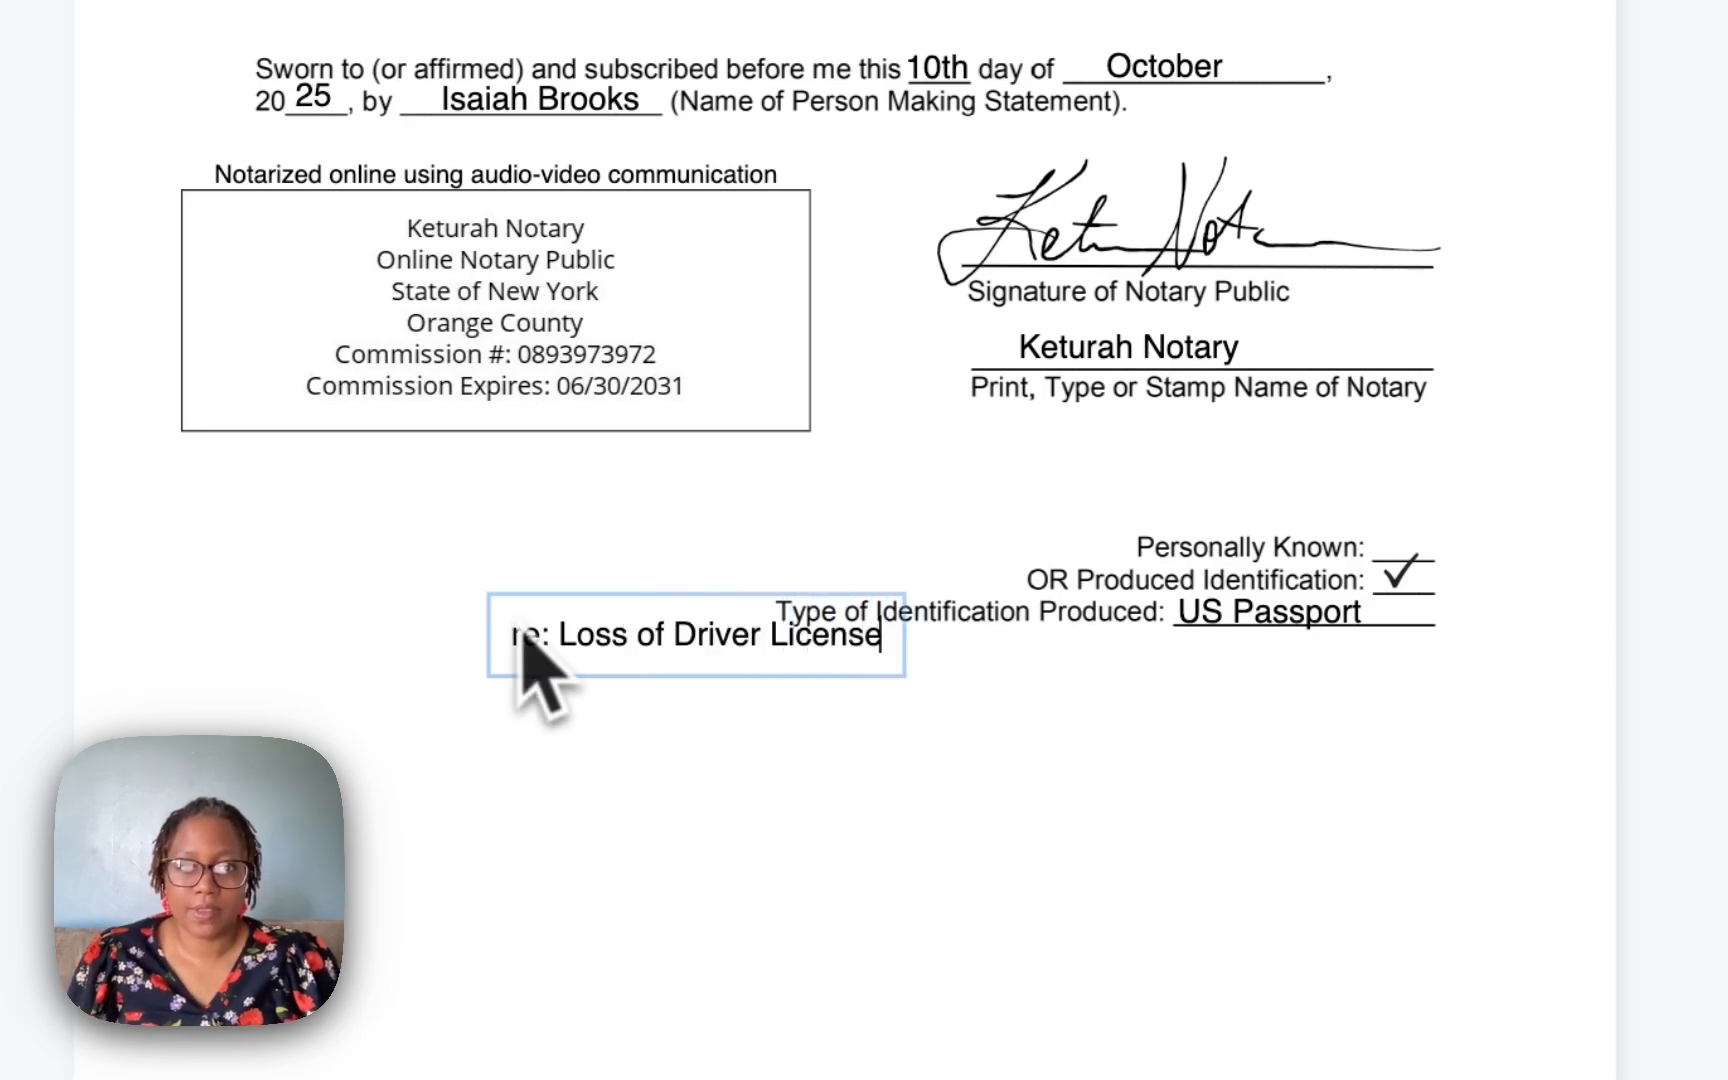
# Move the re: Loss of Driver License text box up to sit just below the date and signer's name line.
pyautogui.click(560, 770)
pyautogui.click(642, 660)
pyautogui.moveTo(645, 668); pyautogui.dragTo(385, 150)
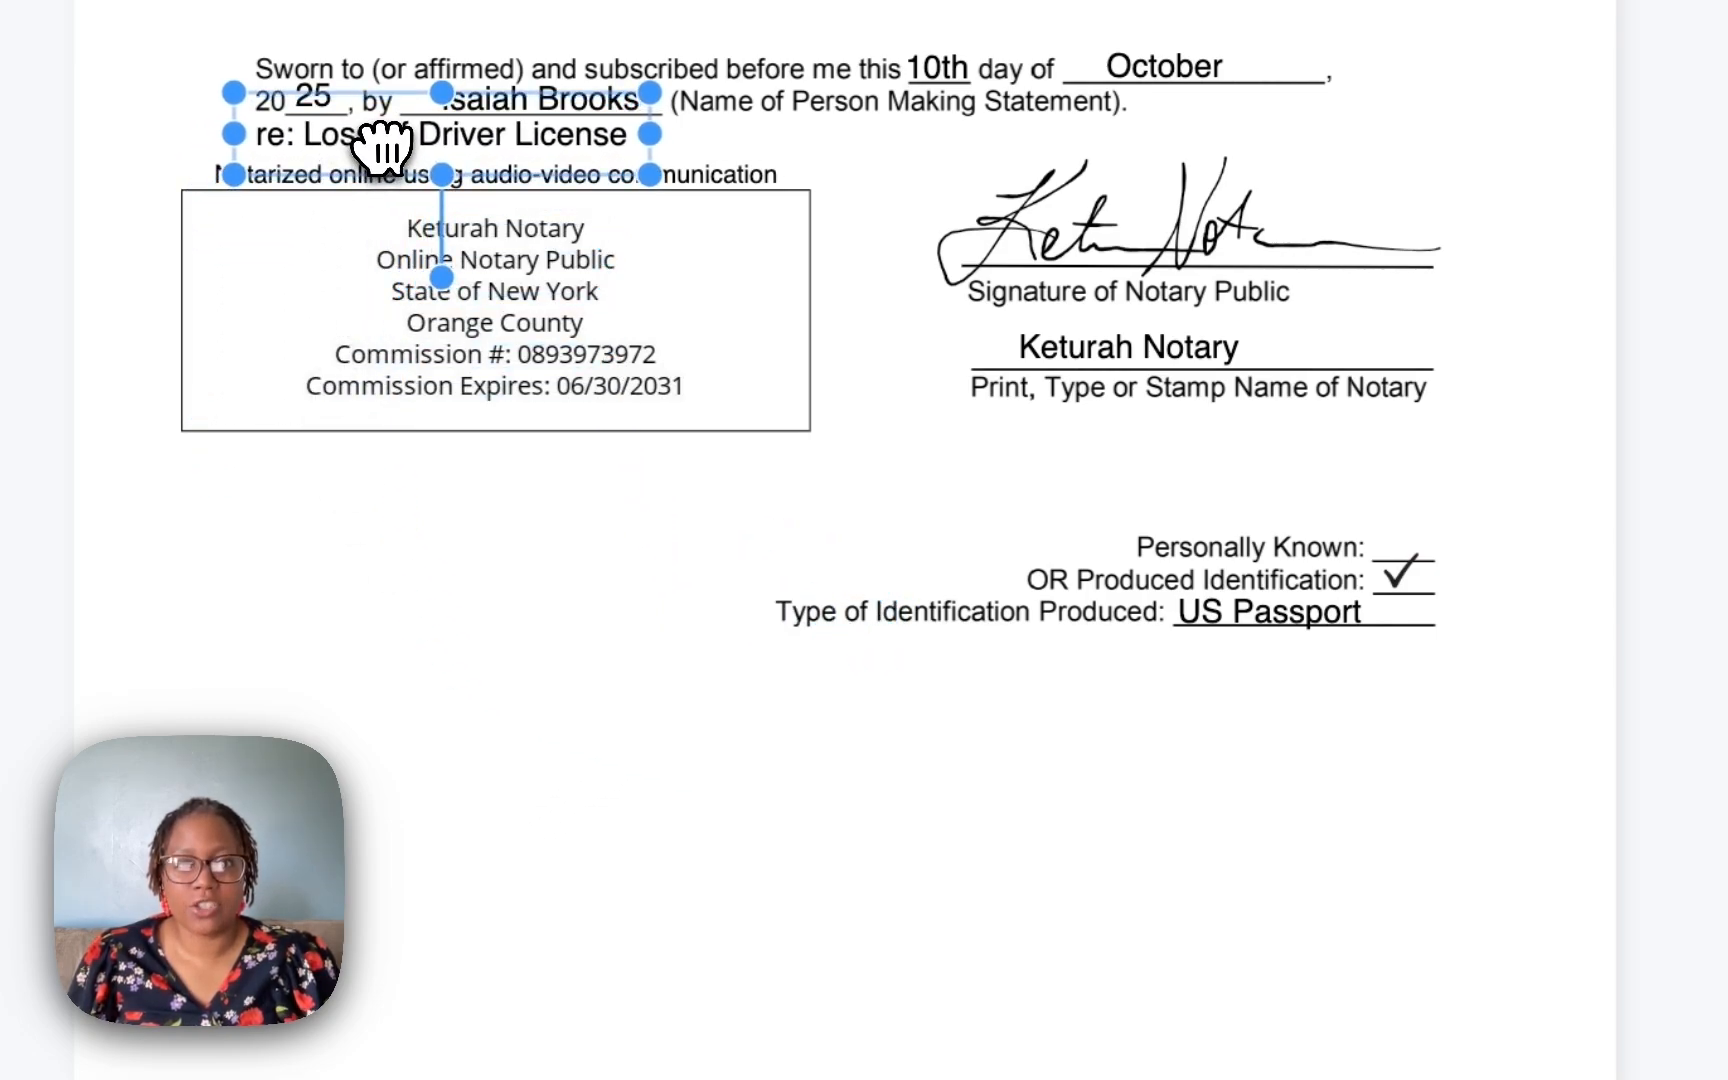
pyautogui.click(408, 680)
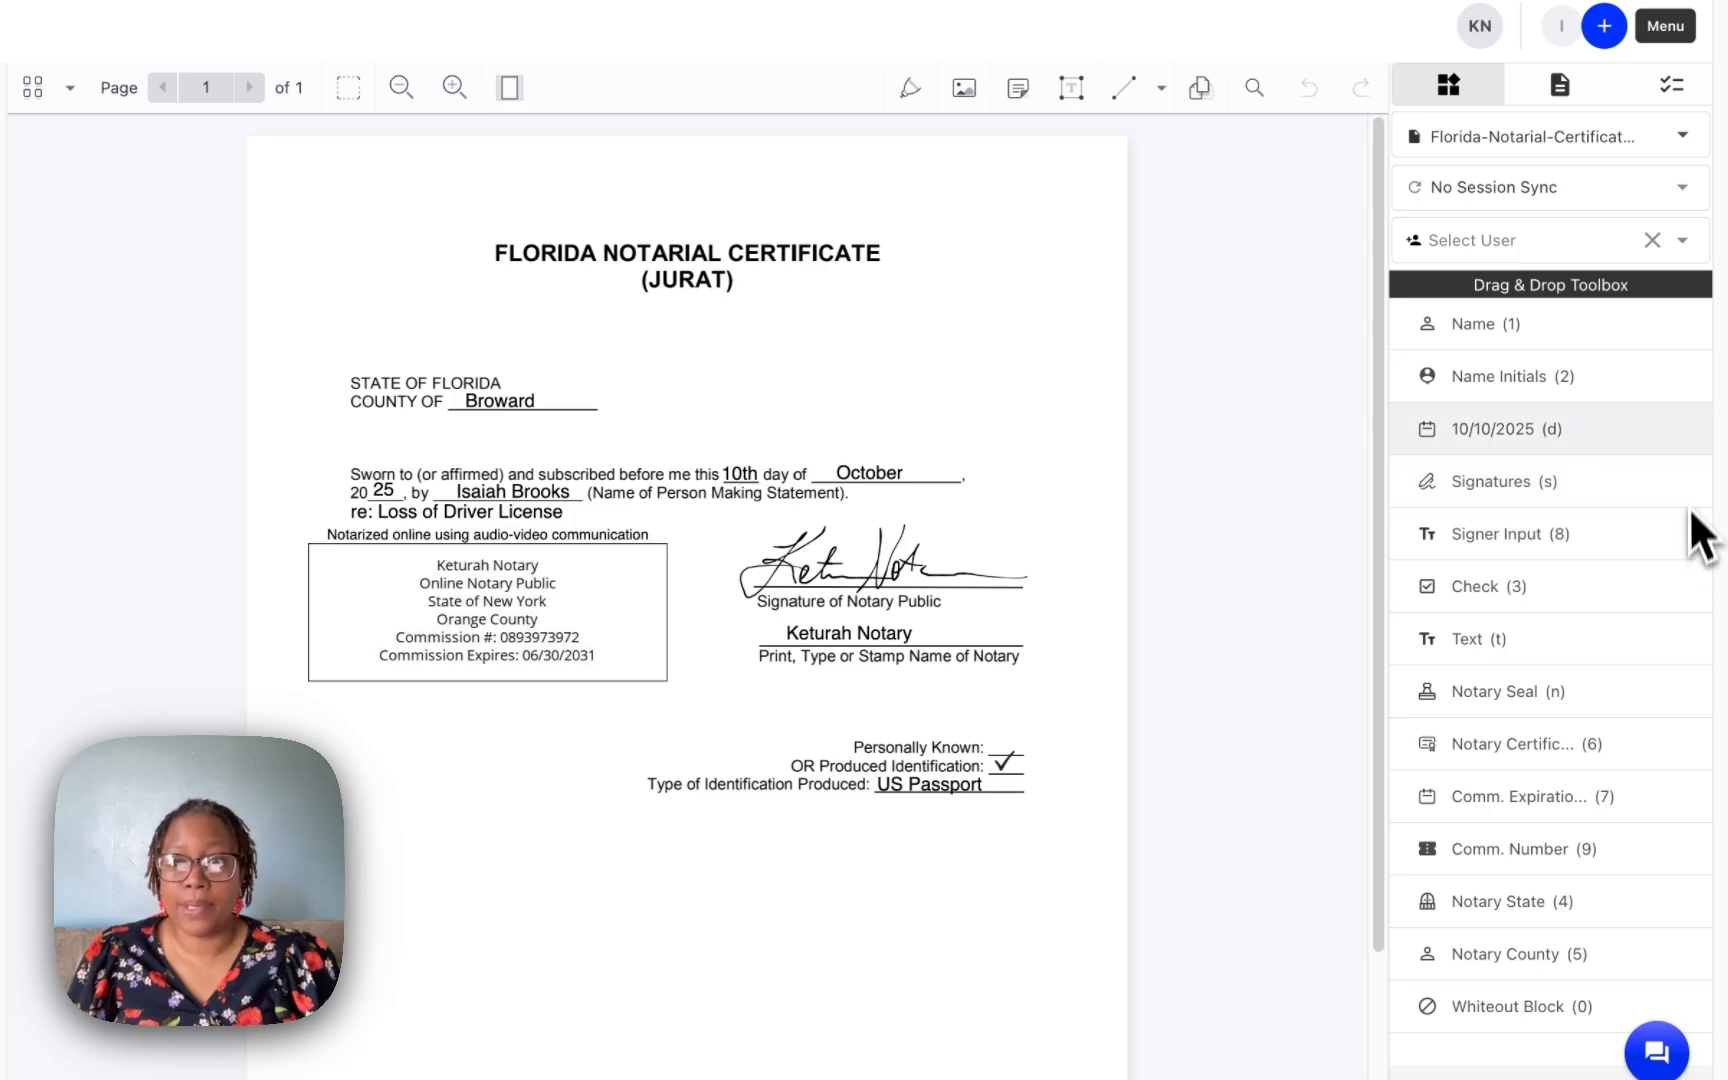
# Add a session journal note stating the signer swore to losing his Driver License, and save it.
pyautogui.click(1649, 34)
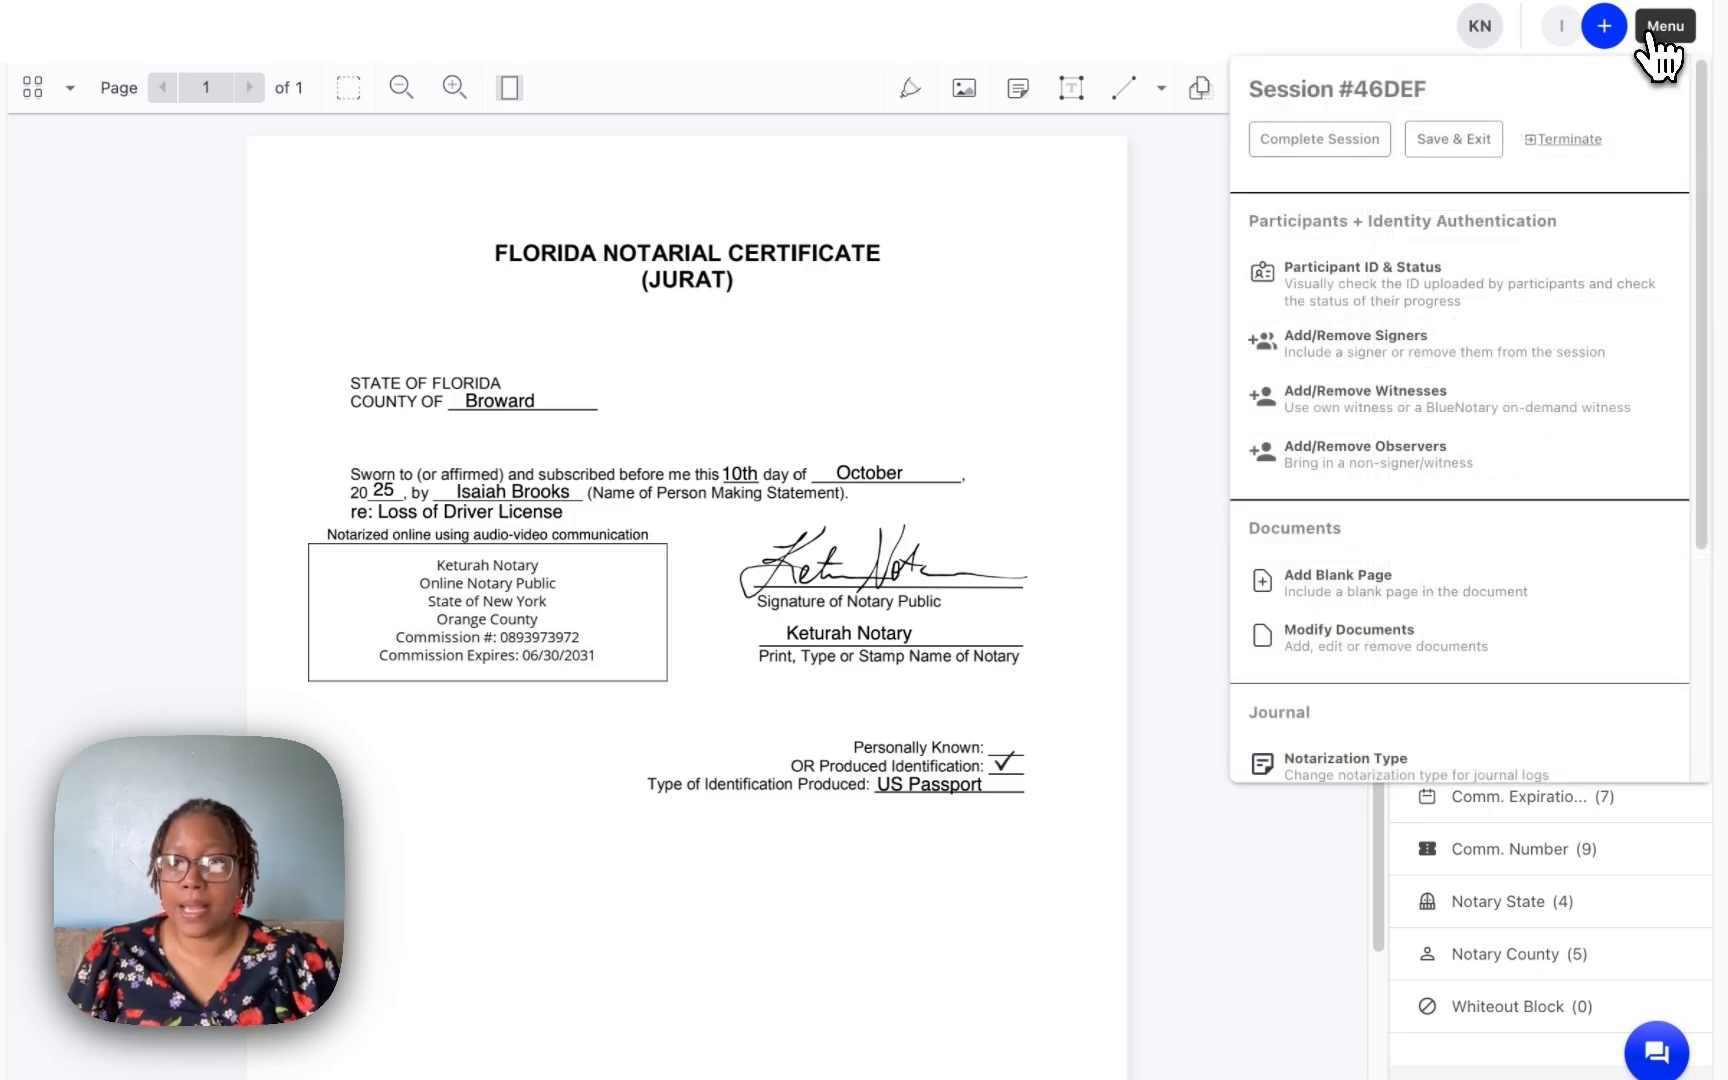
pyautogui.scroll(-1, 1237, 252)
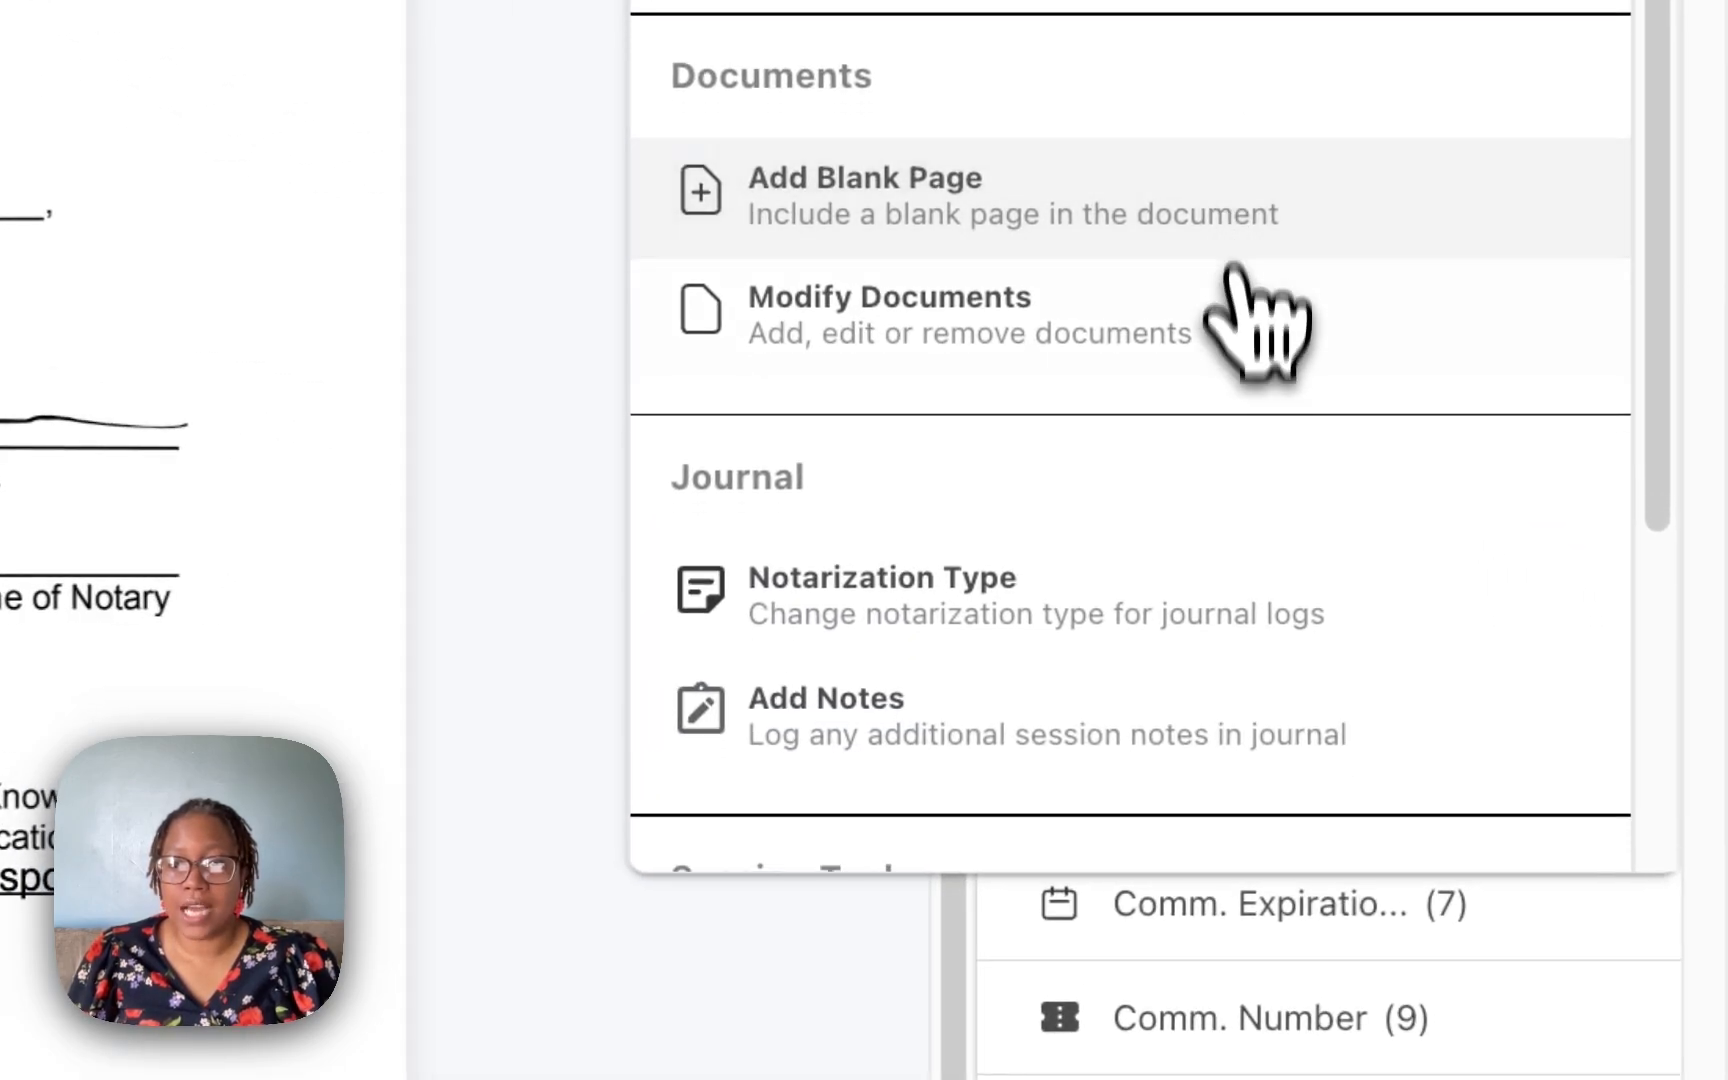
pyautogui.click(1138, 712)
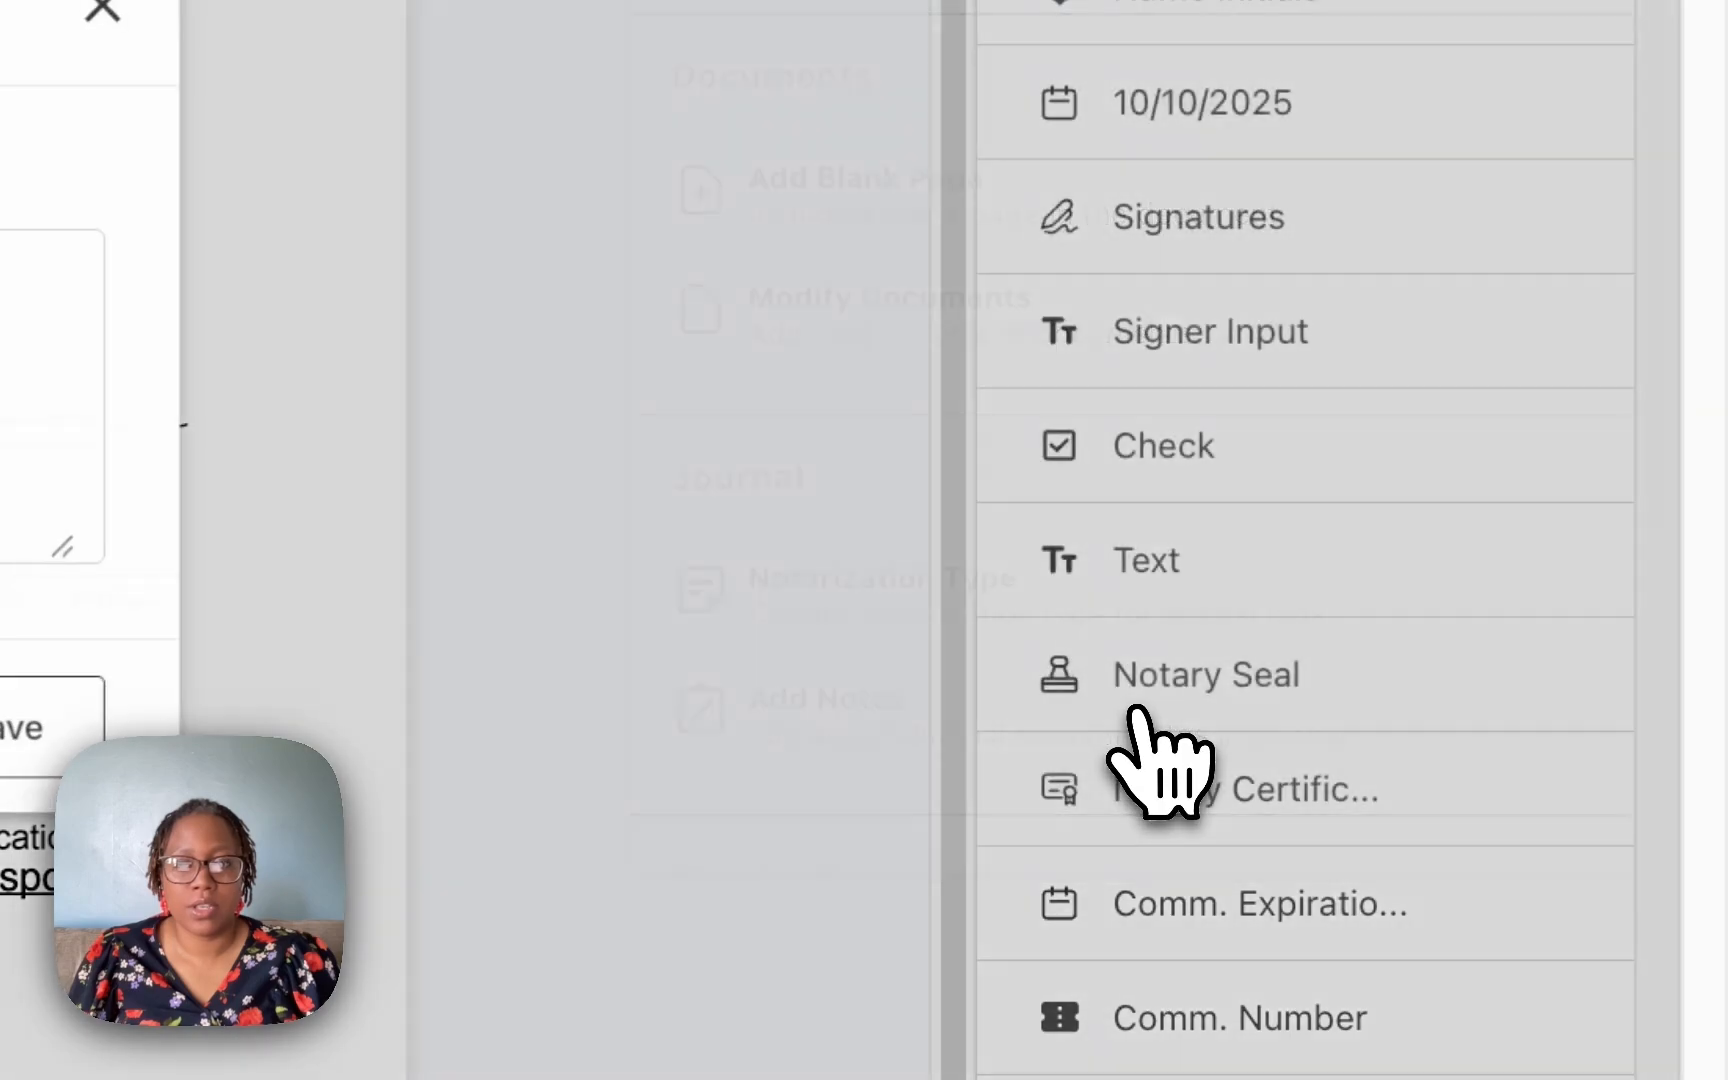
pyautogui.click(1192, 484)
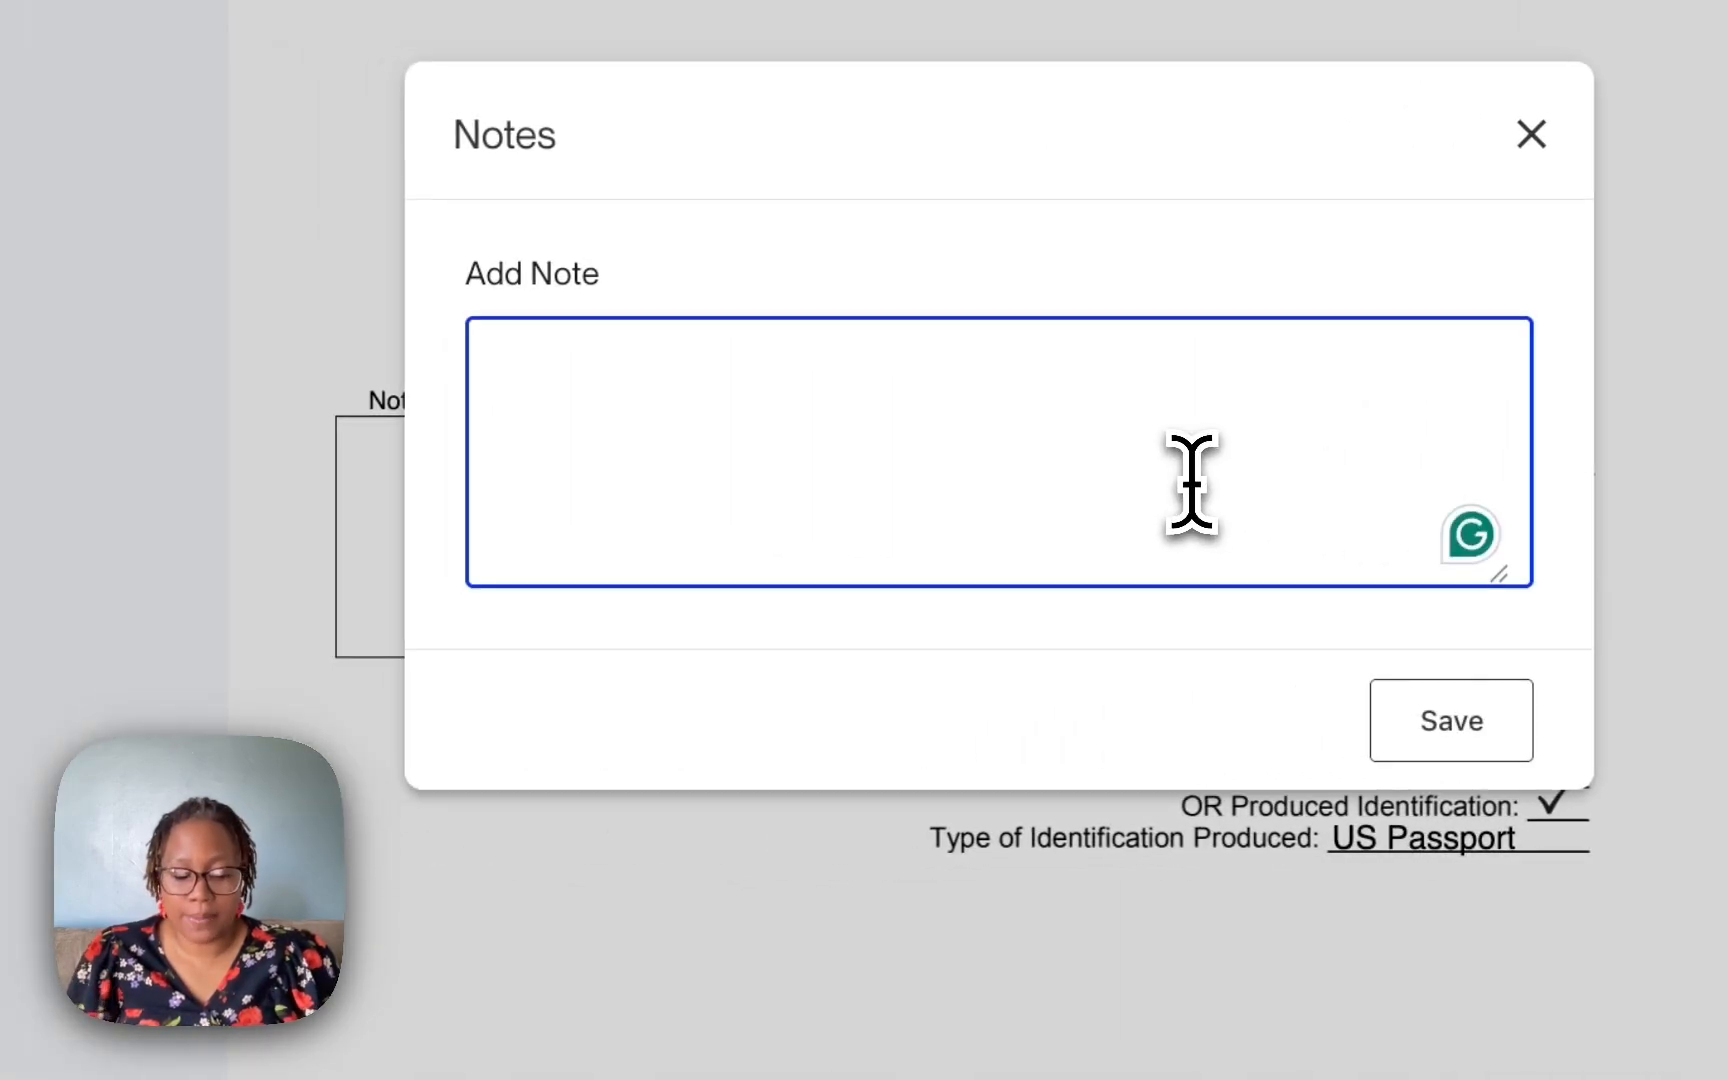
pyautogui.write('Isaiah swore to losing his Driver License')
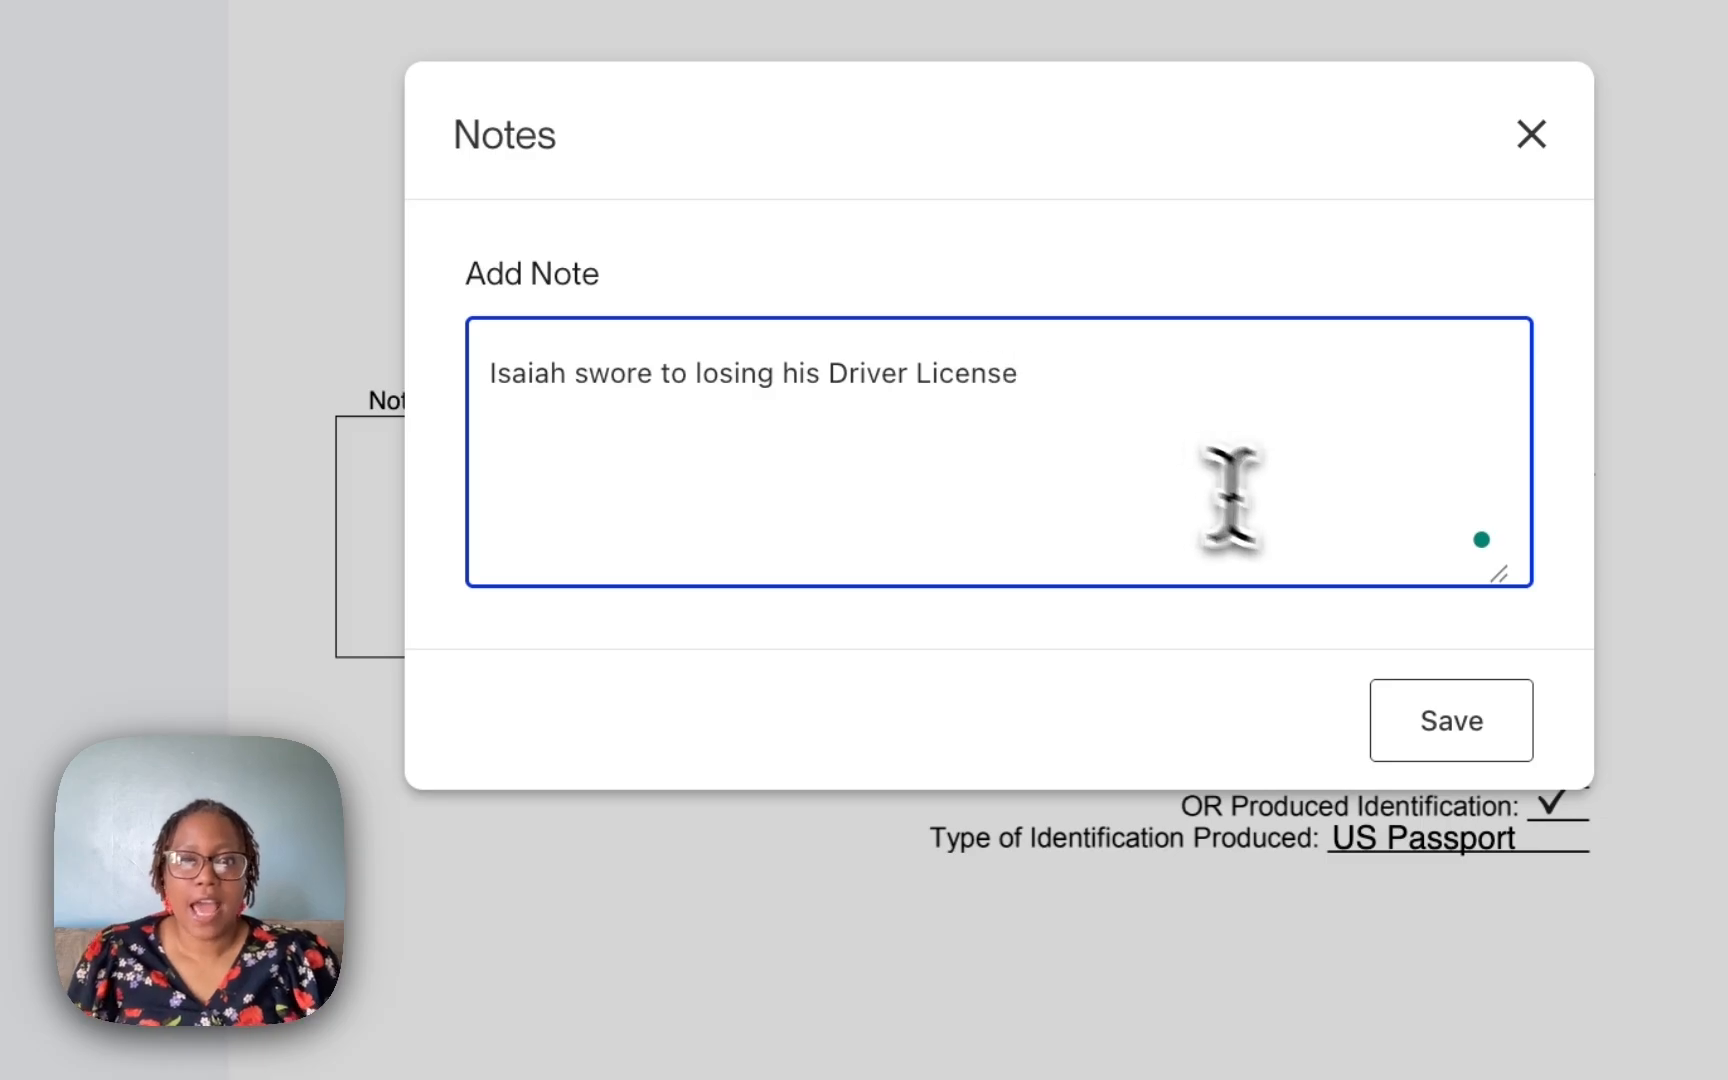
pyautogui.click(1440, 738)
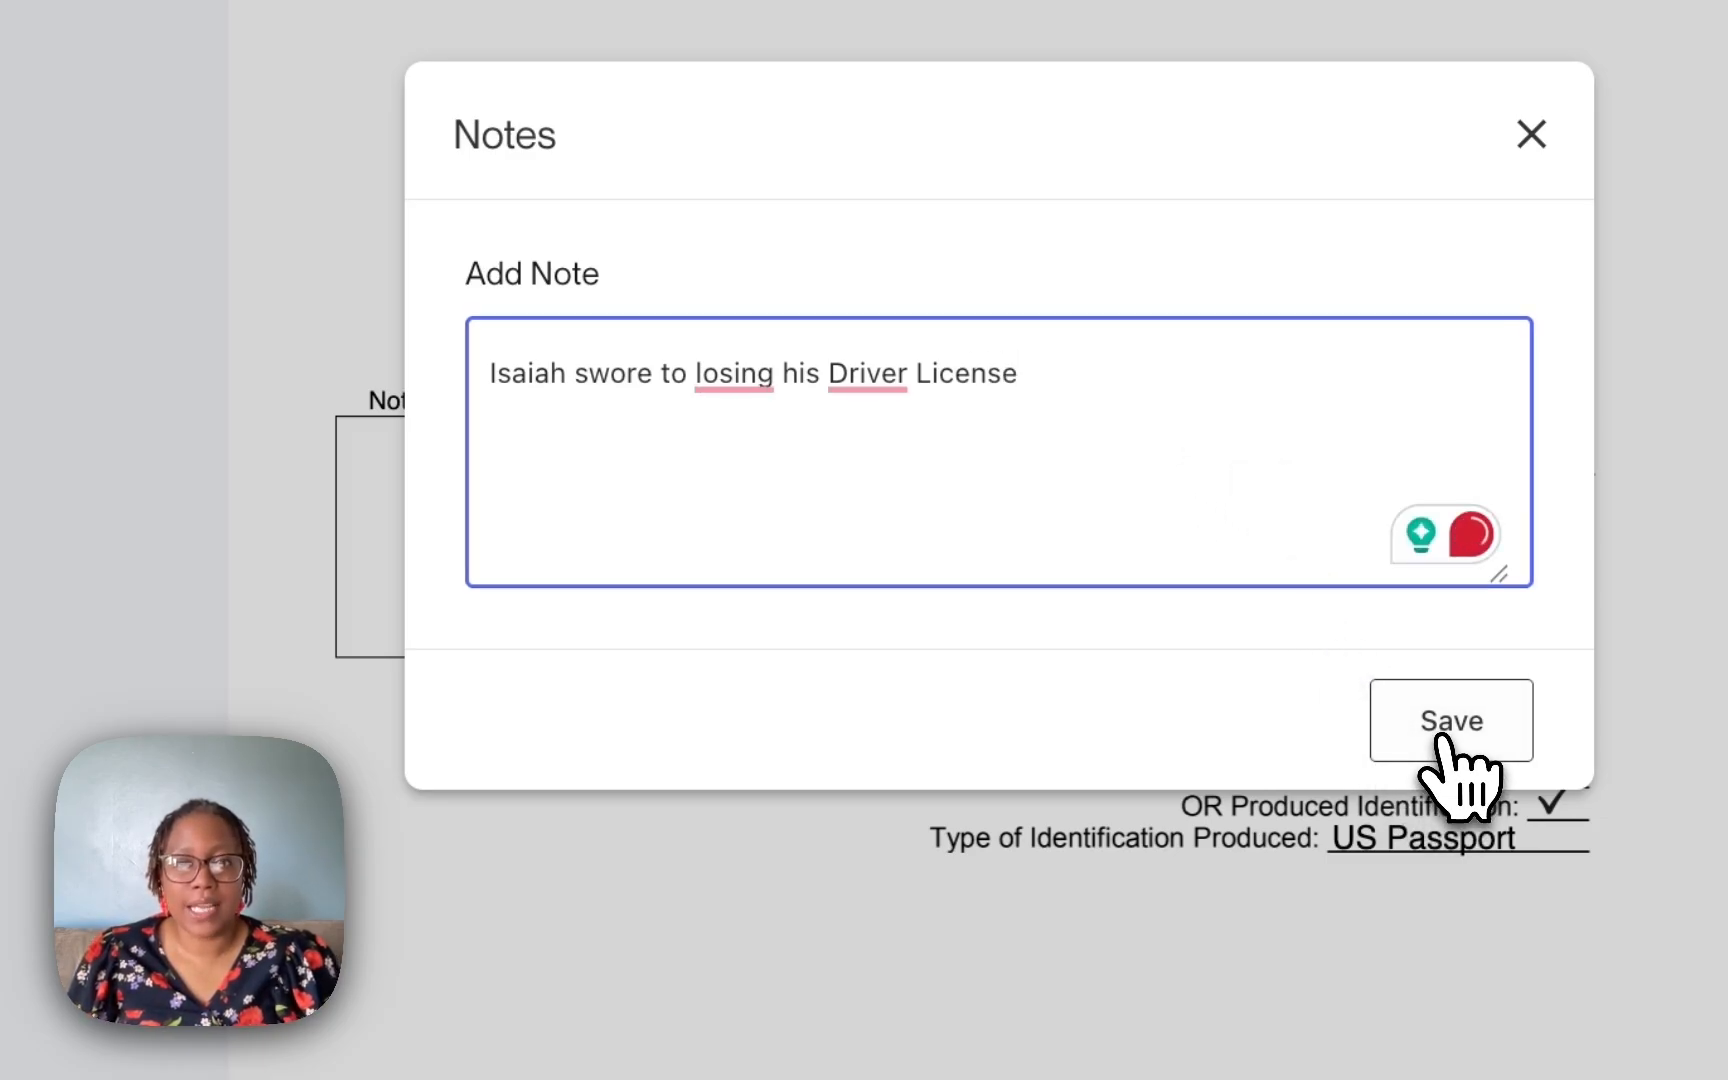